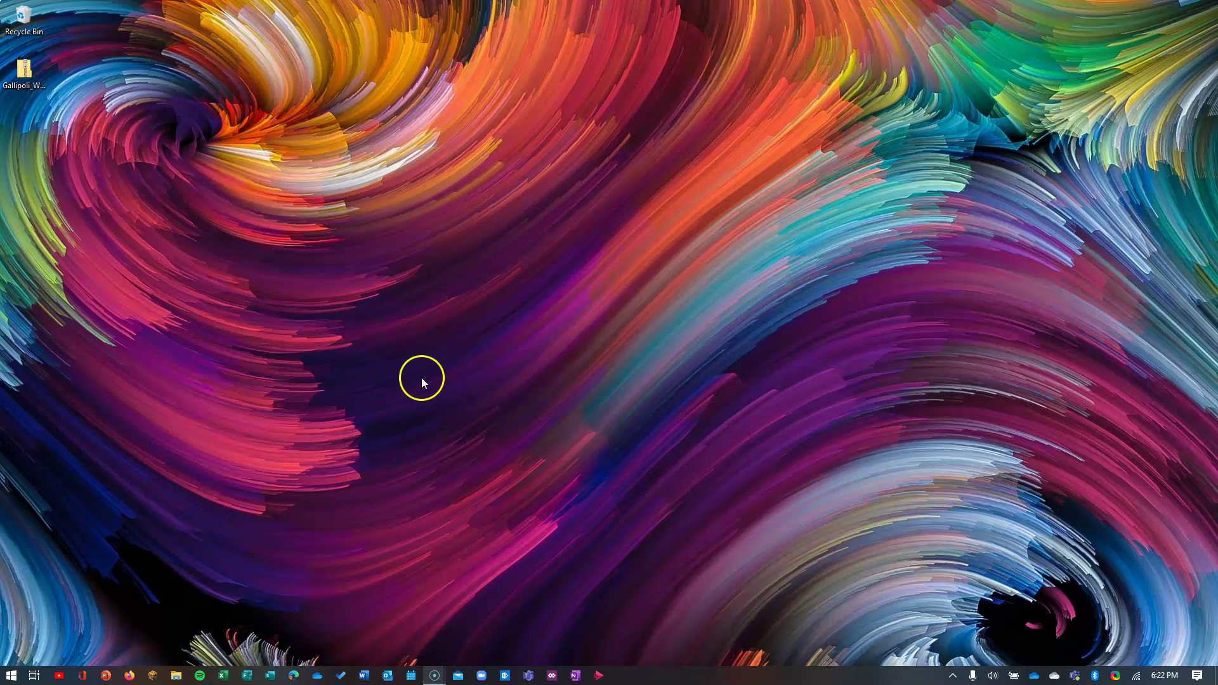
Extract the zipped Gallipoli world files on the desktop into the suggested Gallipoli_World_Files folder
click(35, 86)
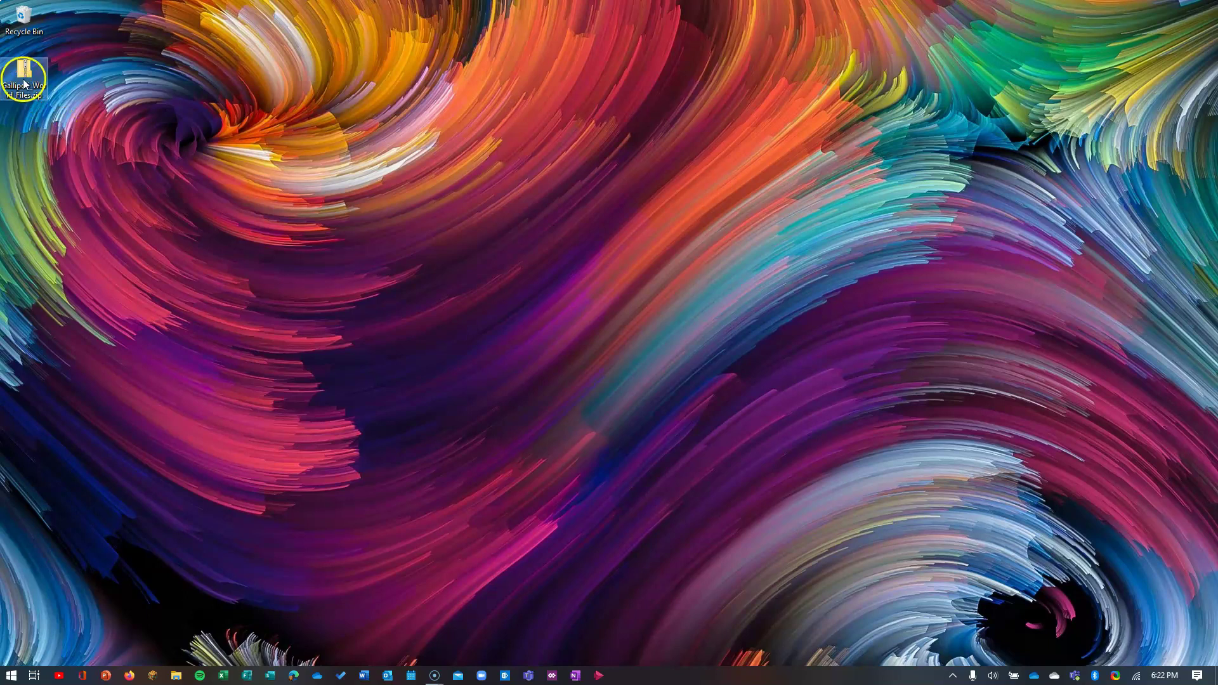
right_click(24, 83)
click(53, 122)
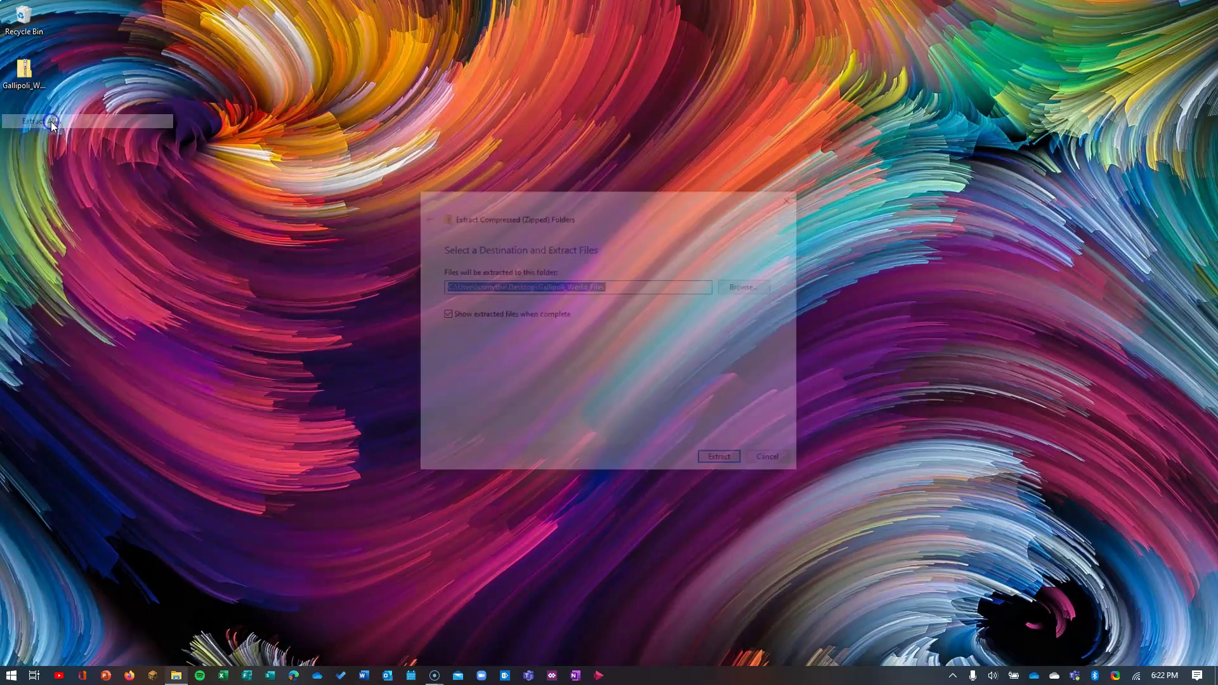
click(714, 458)
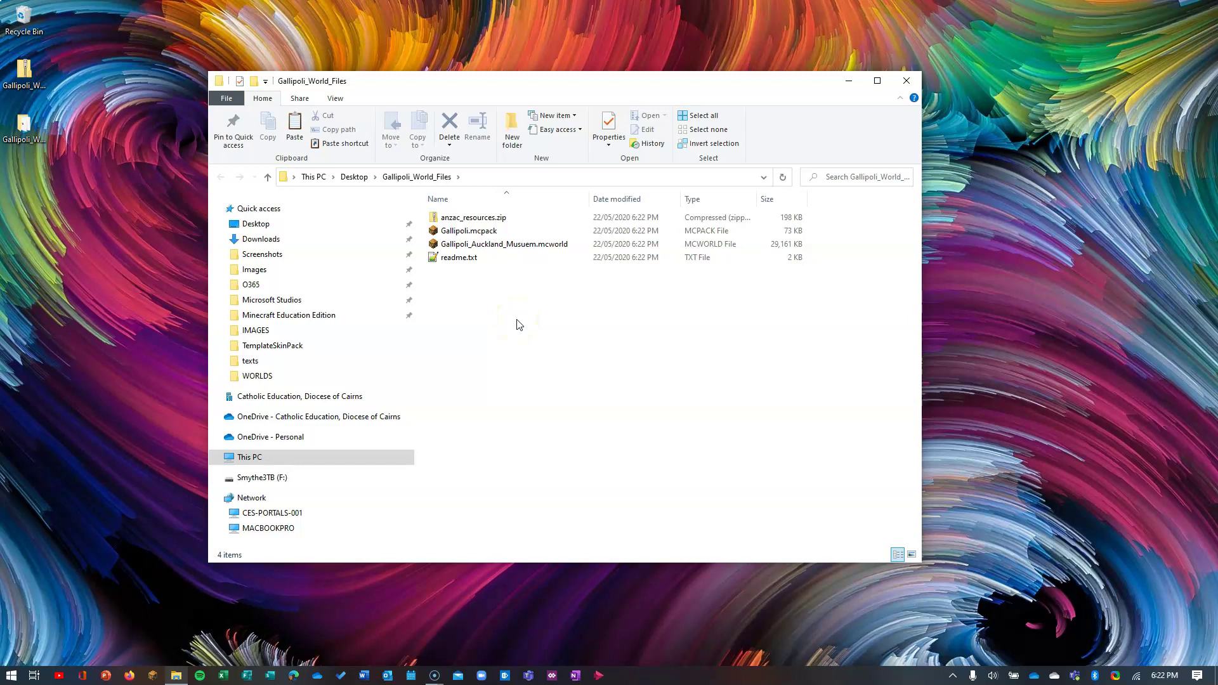
Open a second File Explorer window and arrange it side by side with the Gallipoli_World_Files window
key(super+e)
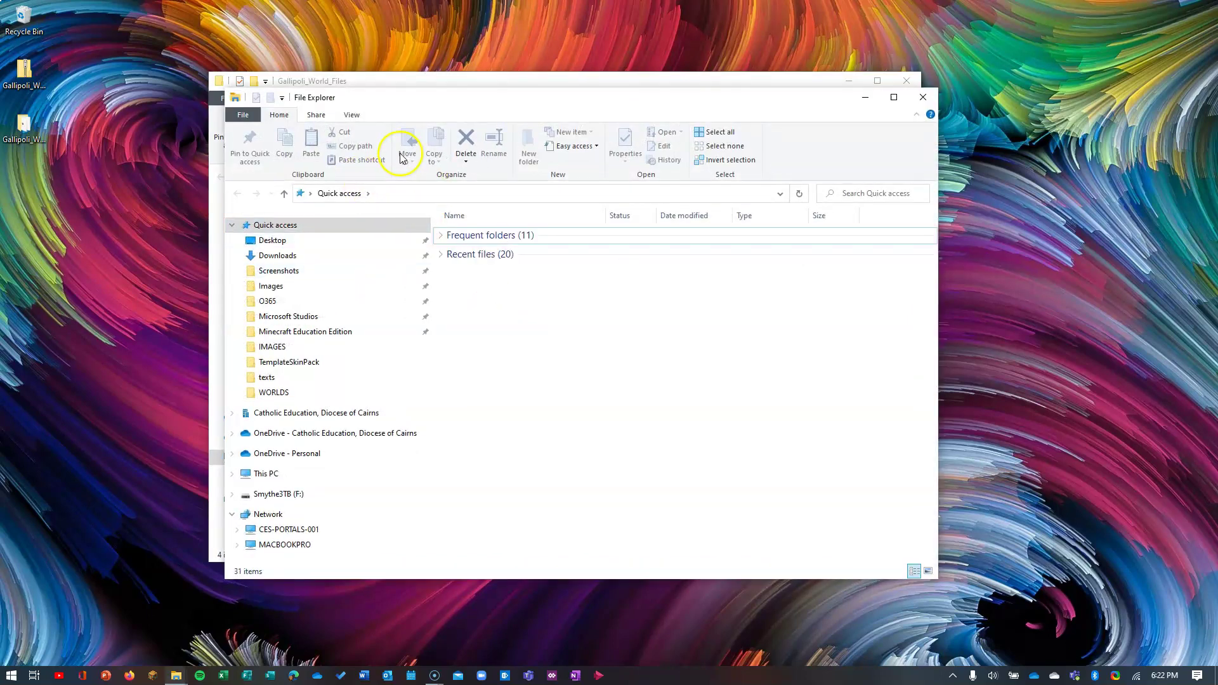
drag(402, 106, 1216, 89)
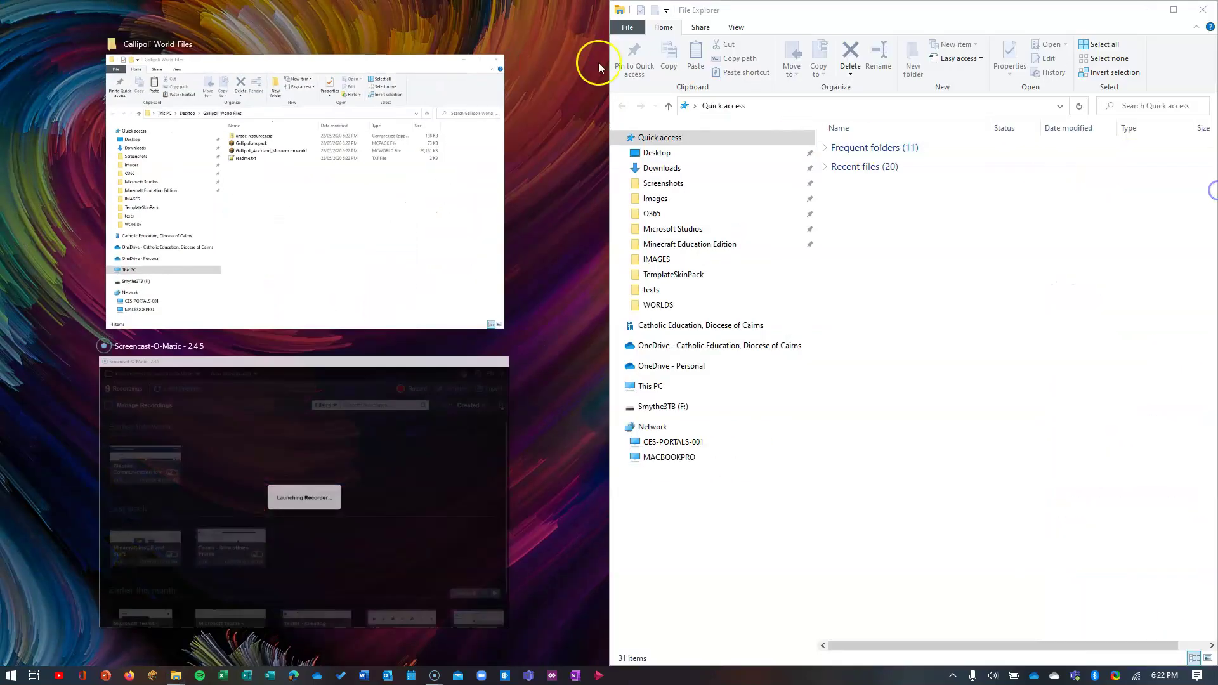
click(272, 80)
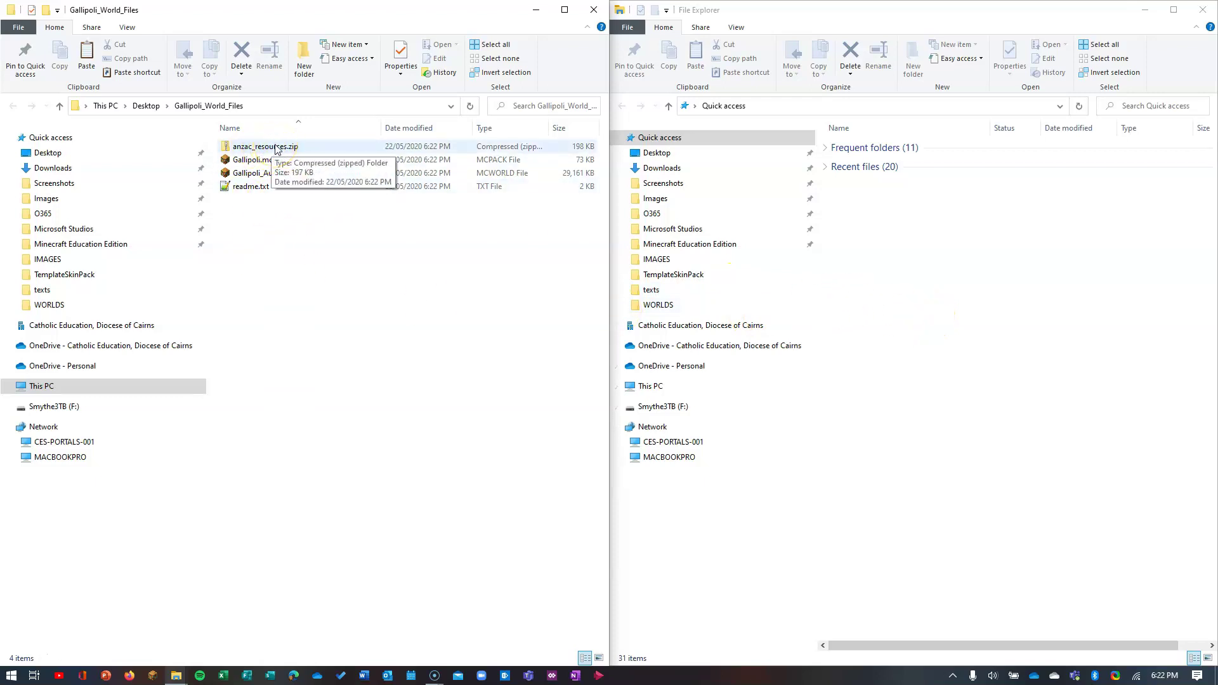
Turn on the display of hidden items in the new File Explorer window
click(945, 150)
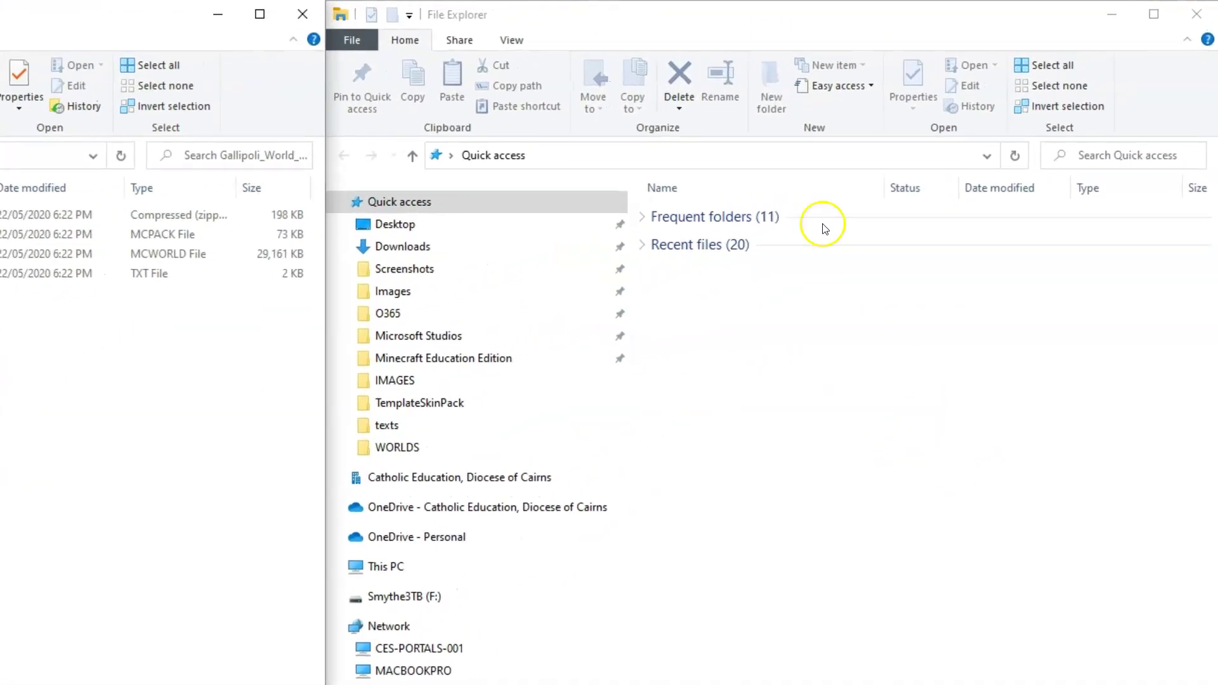
click(506, 42)
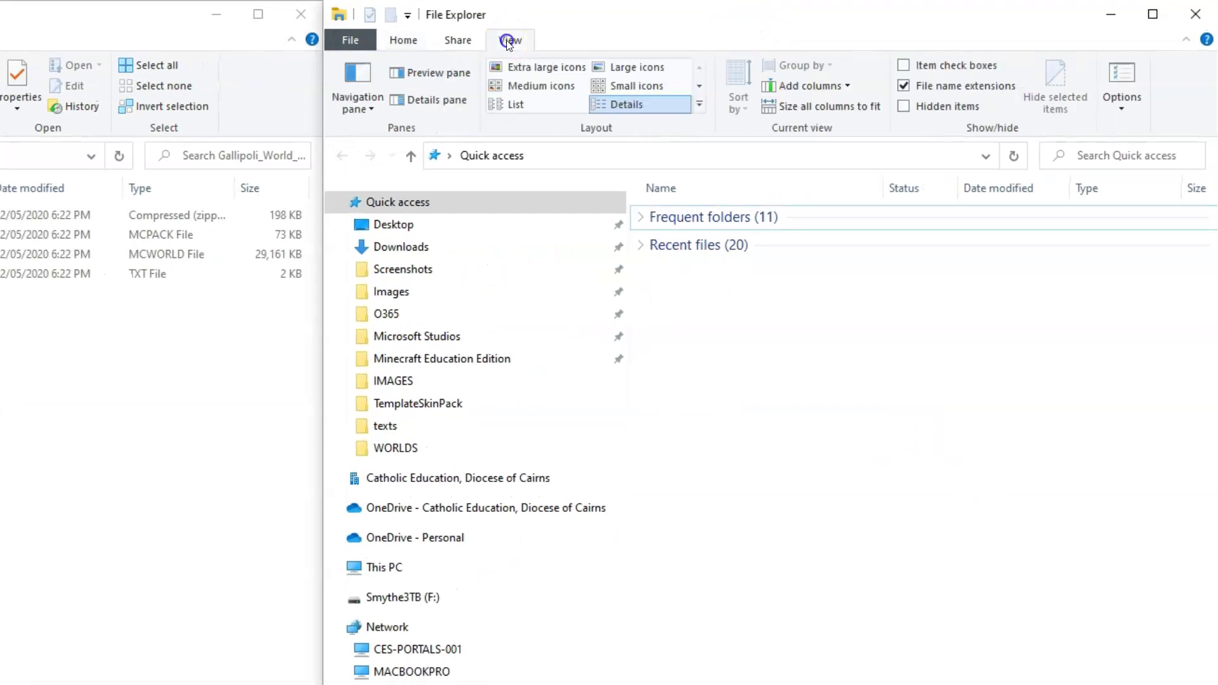
click(902, 106)
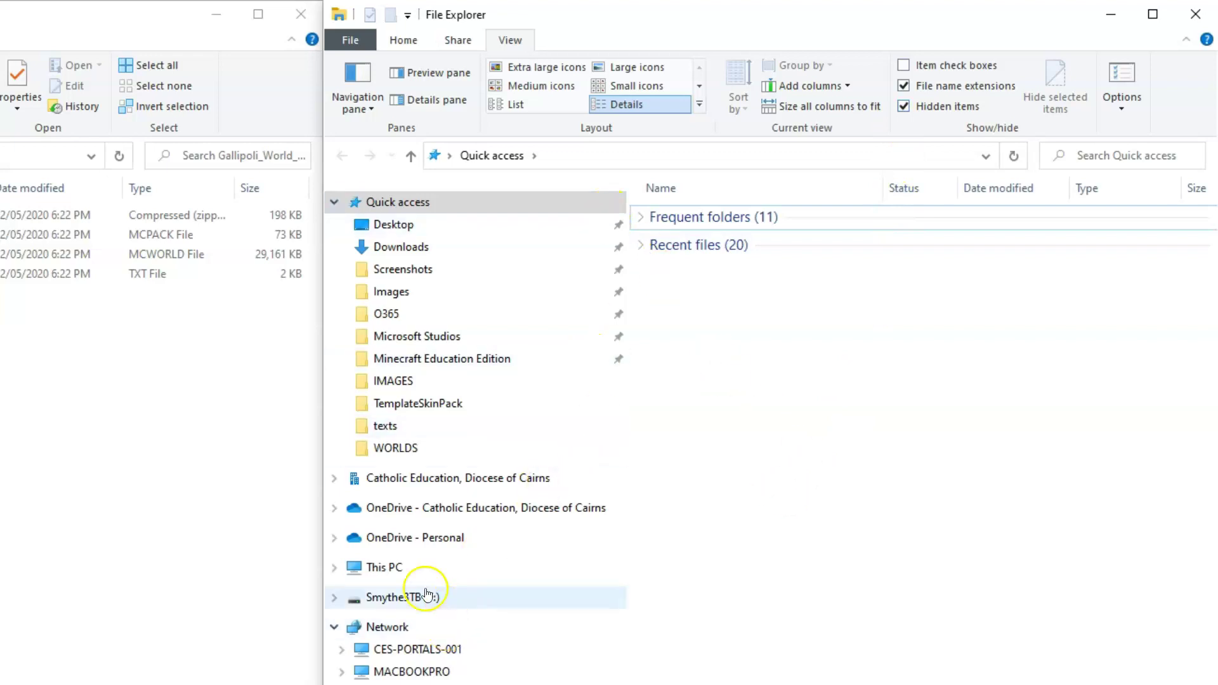
Navigate from This PC to Local Disk (C:), Users, the user's own profile folder, AppData and then Roaming
click(386, 568)
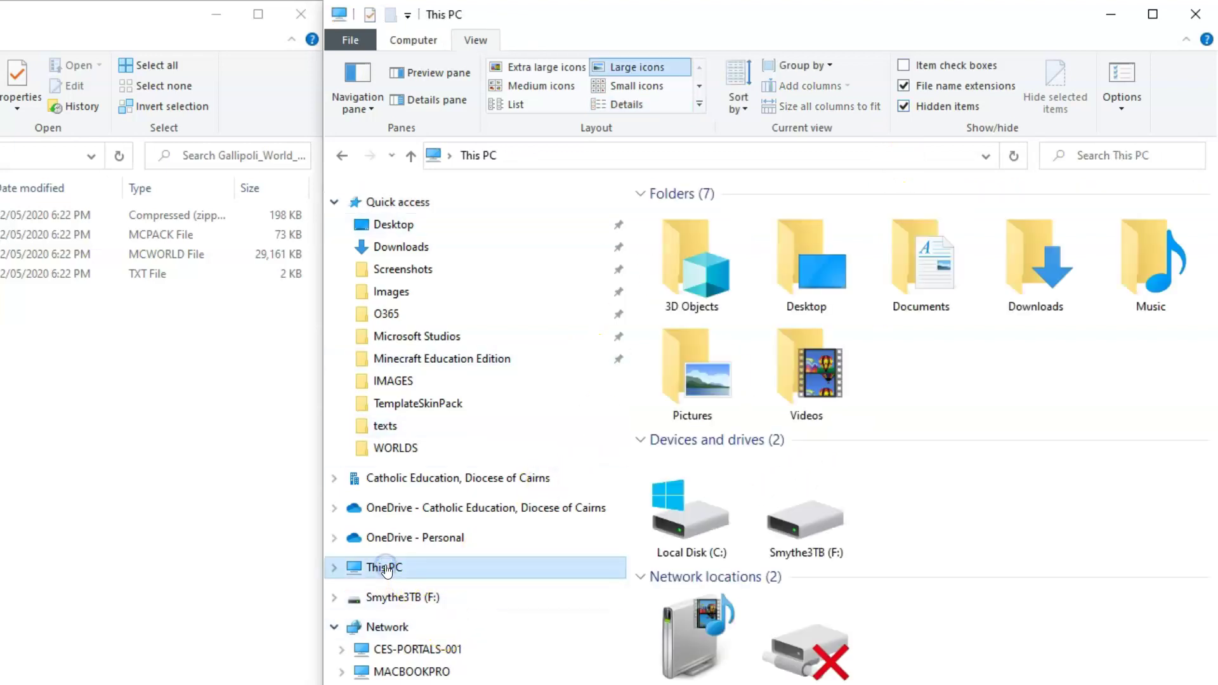
click(694, 518)
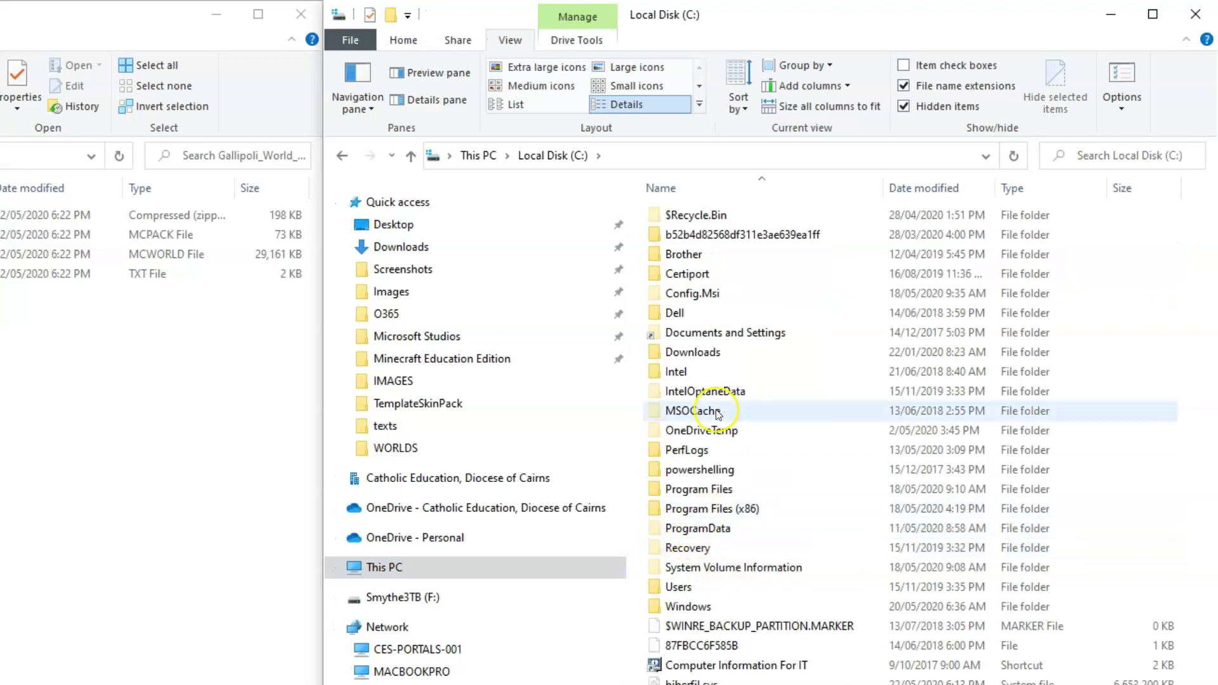
double_click(713, 584)
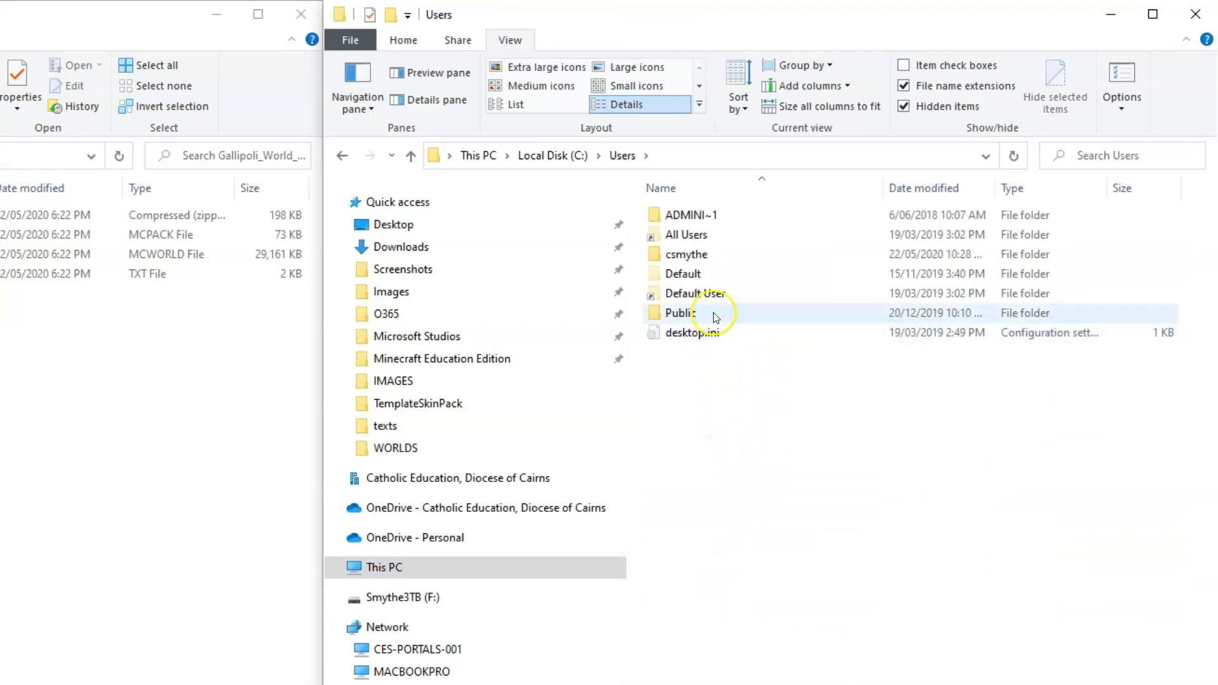
double_click(706, 257)
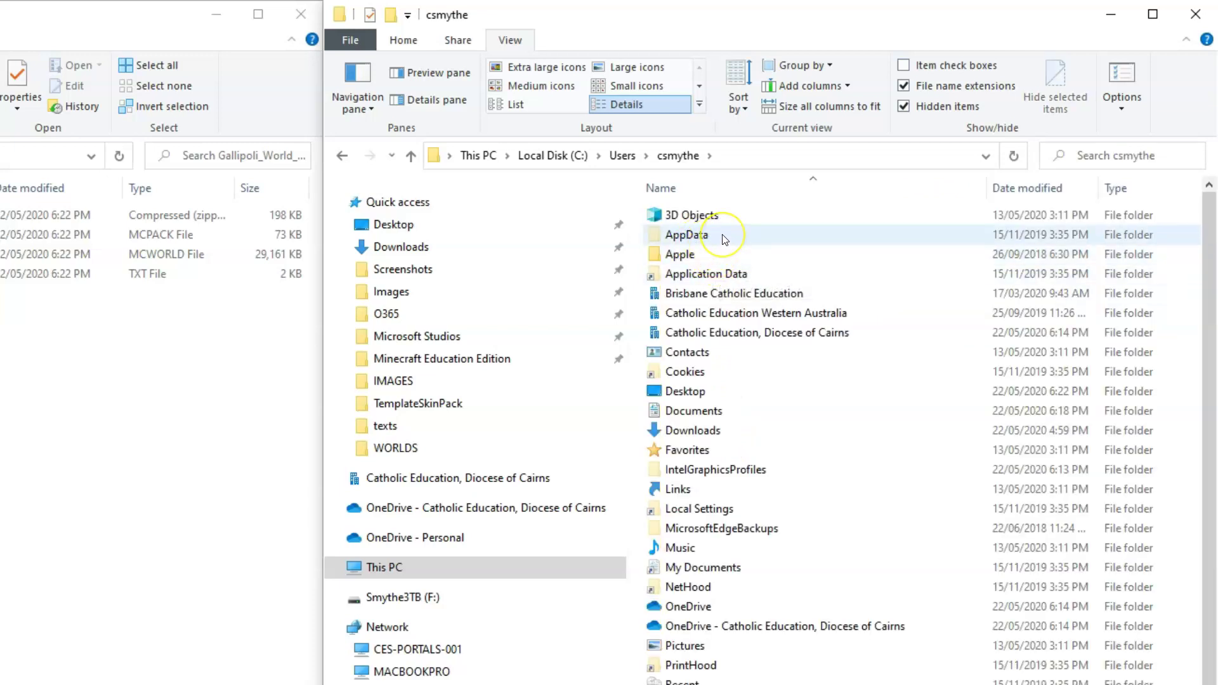
double_click(687, 234)
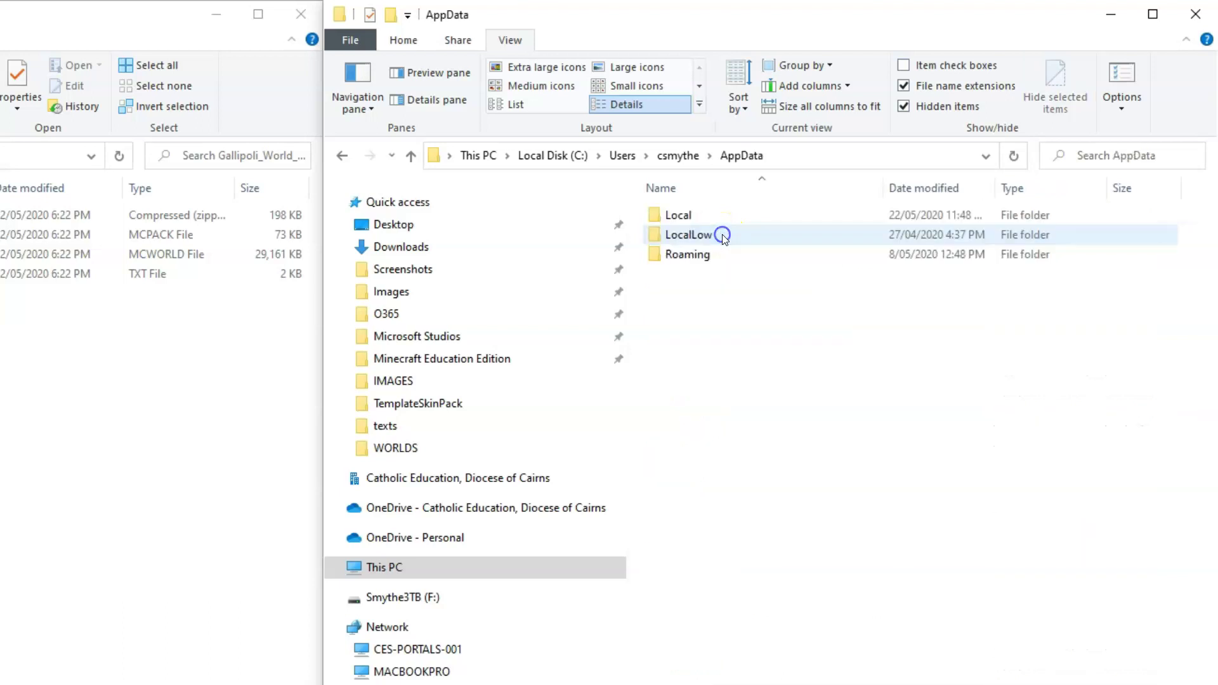
click(723, 255)
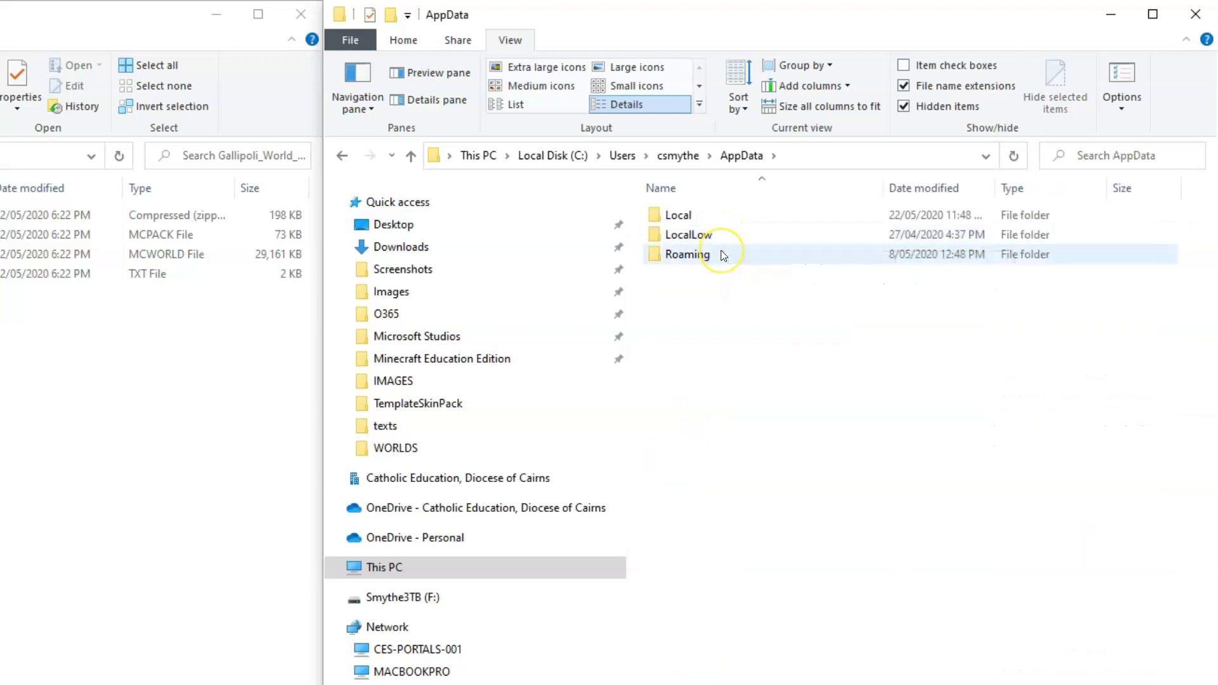
double_click(722, 255)
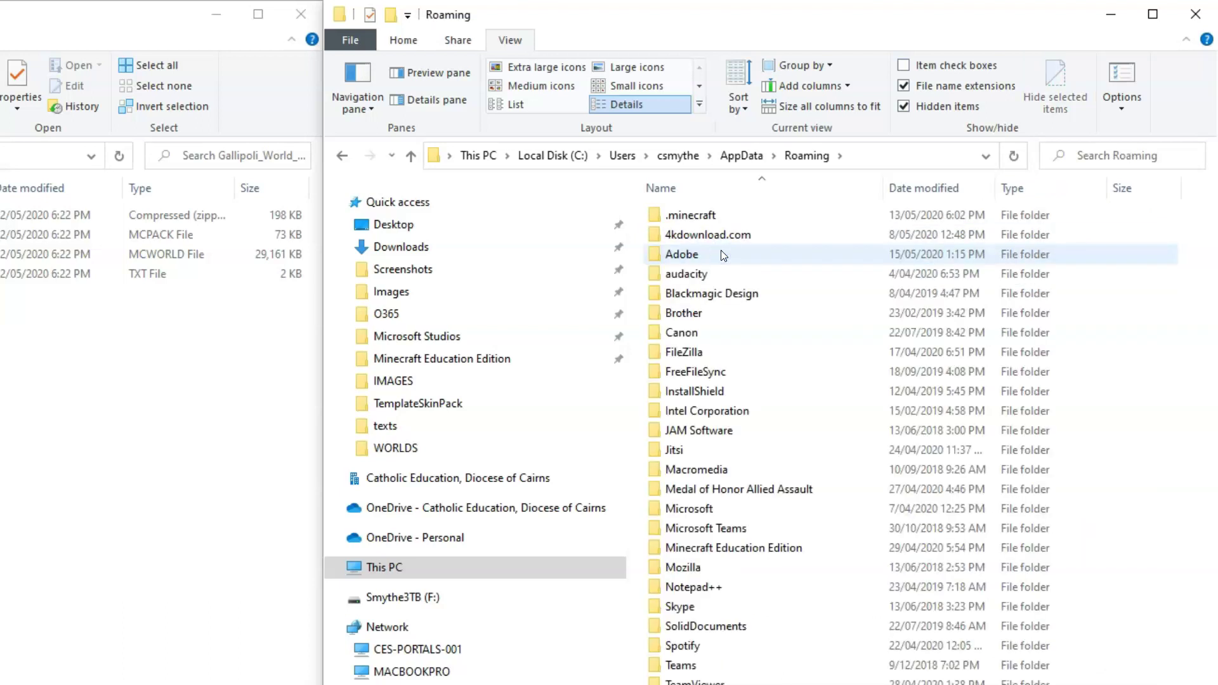
From Roaming, go to the resource_packs folder under Minecraft Education Edition, games, com.mojang
click(757, 547)
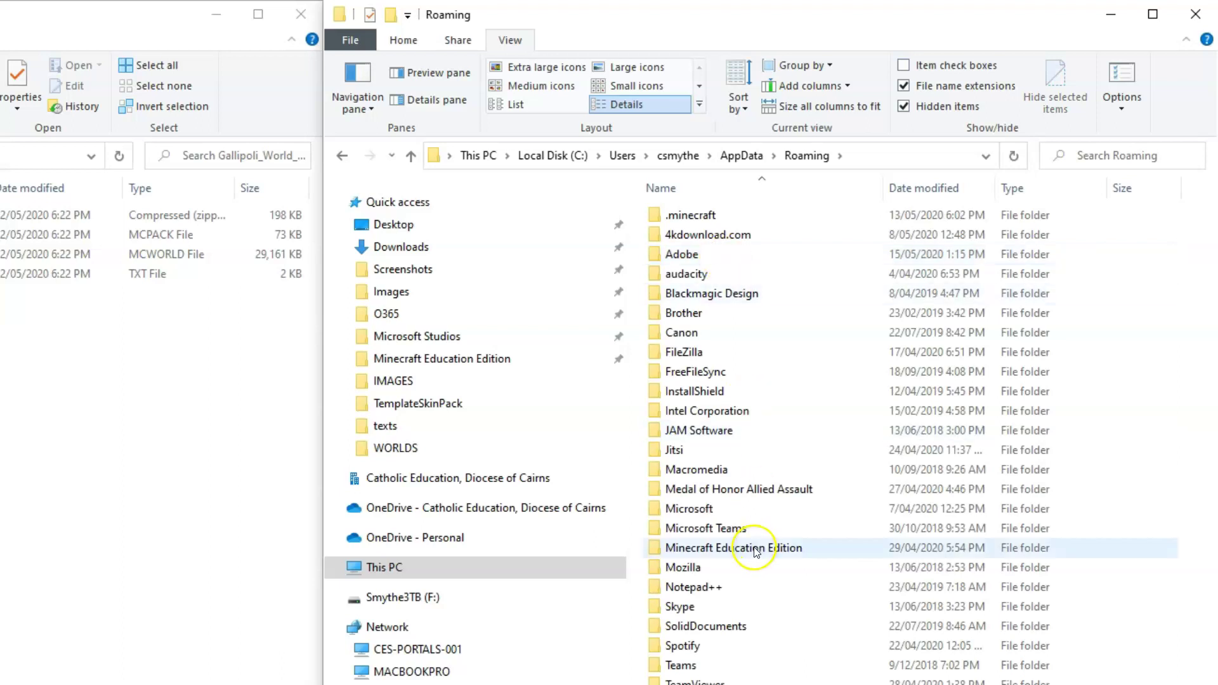
double_click(756, 549)
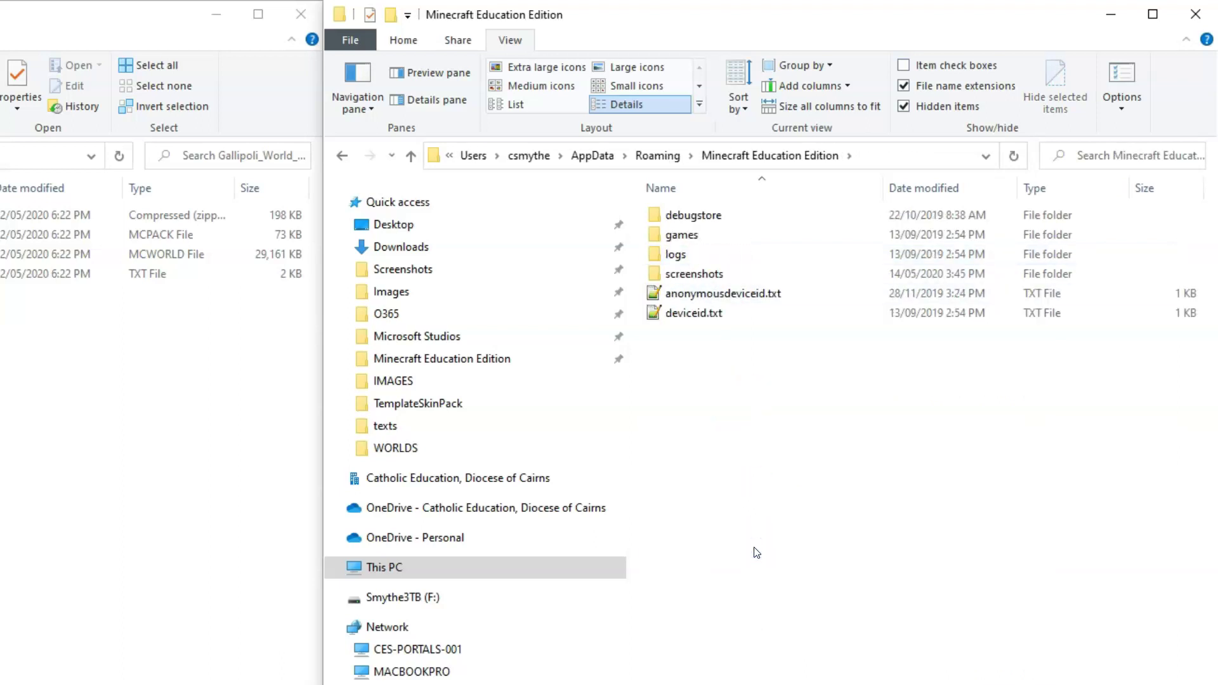
double_click(727, 241)
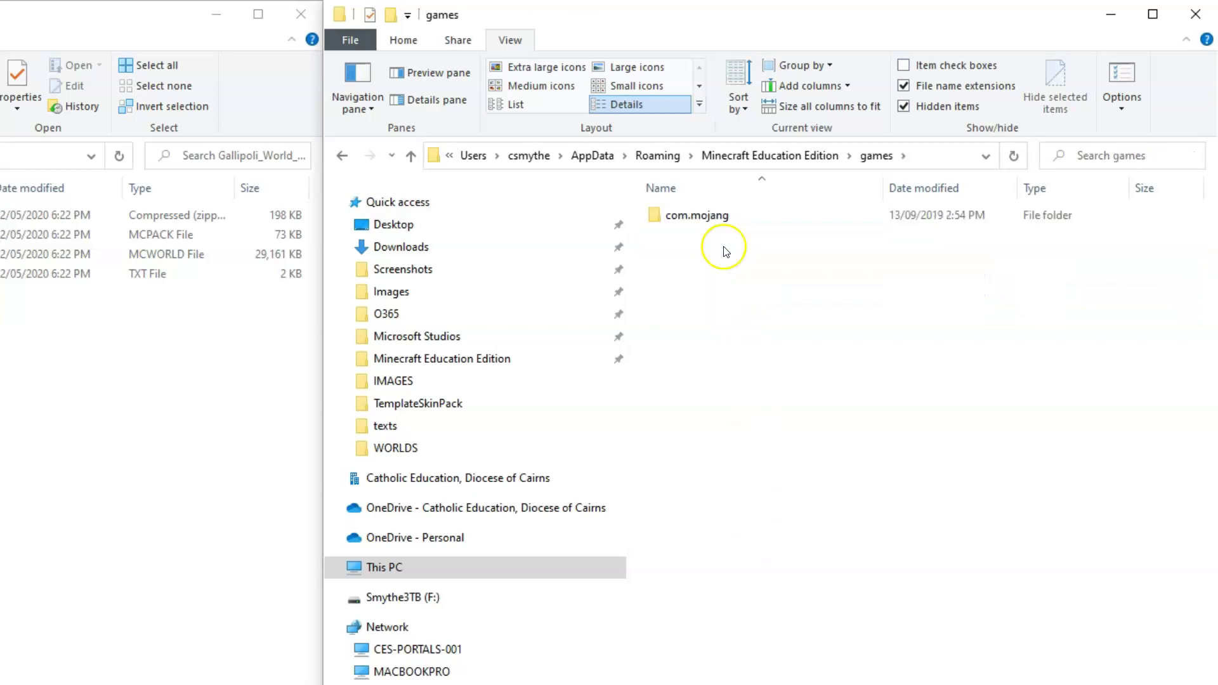
double_click(712, 218)
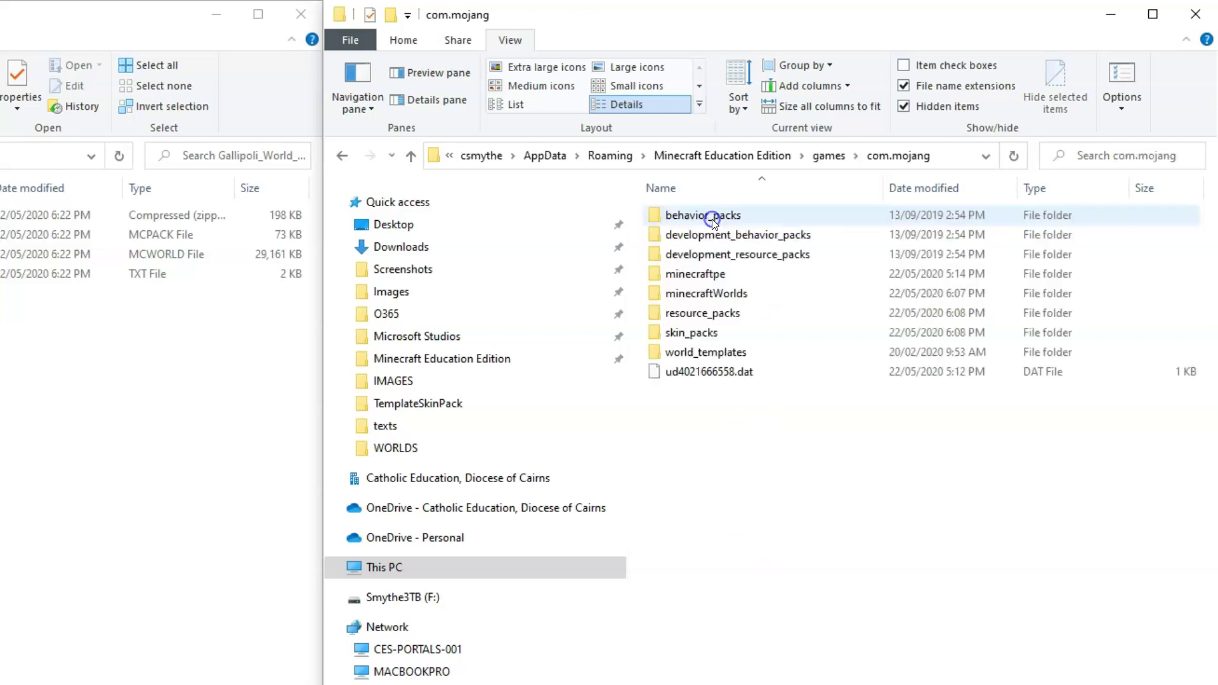
double_click(733, 314)
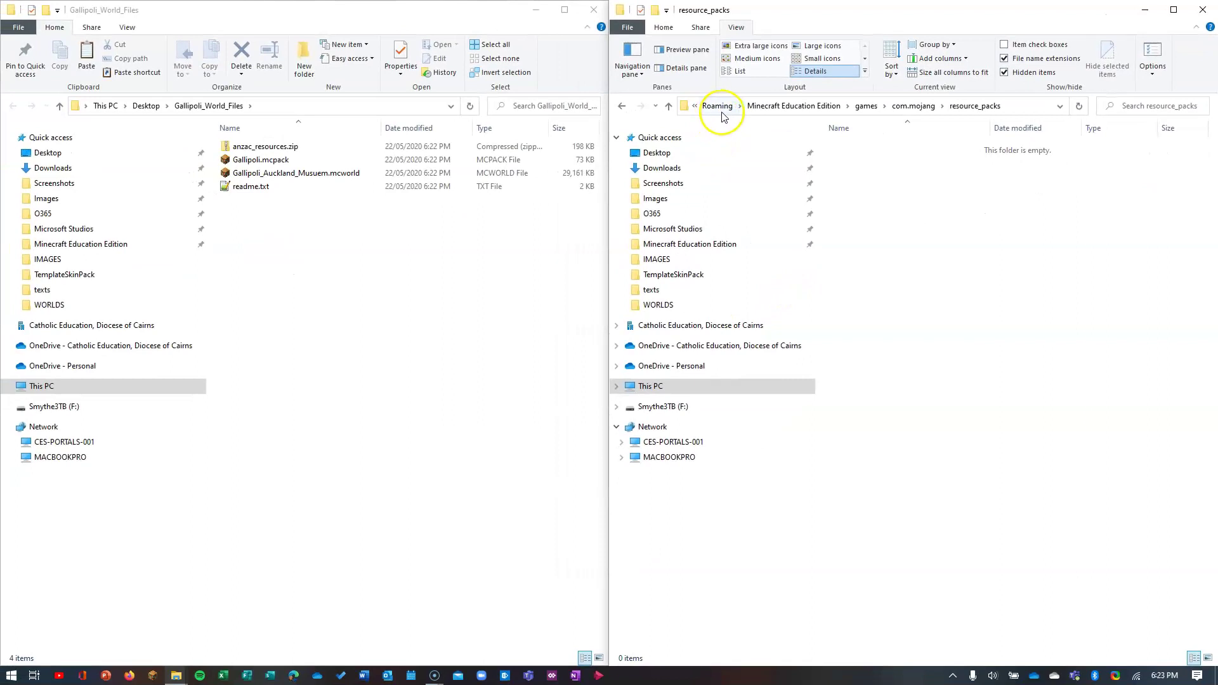
Copy anzac_resources.zip from Gallipoli_World_Files into the resource_packs folder
right_click(267, 148)
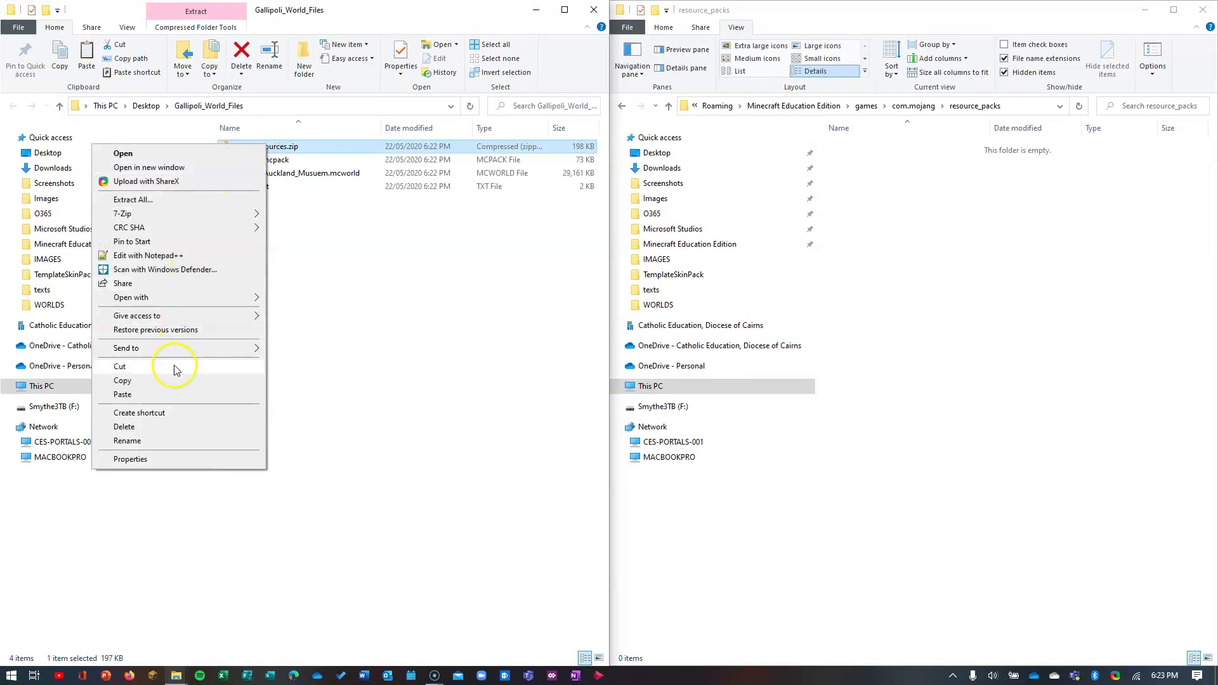
click(178, 384)
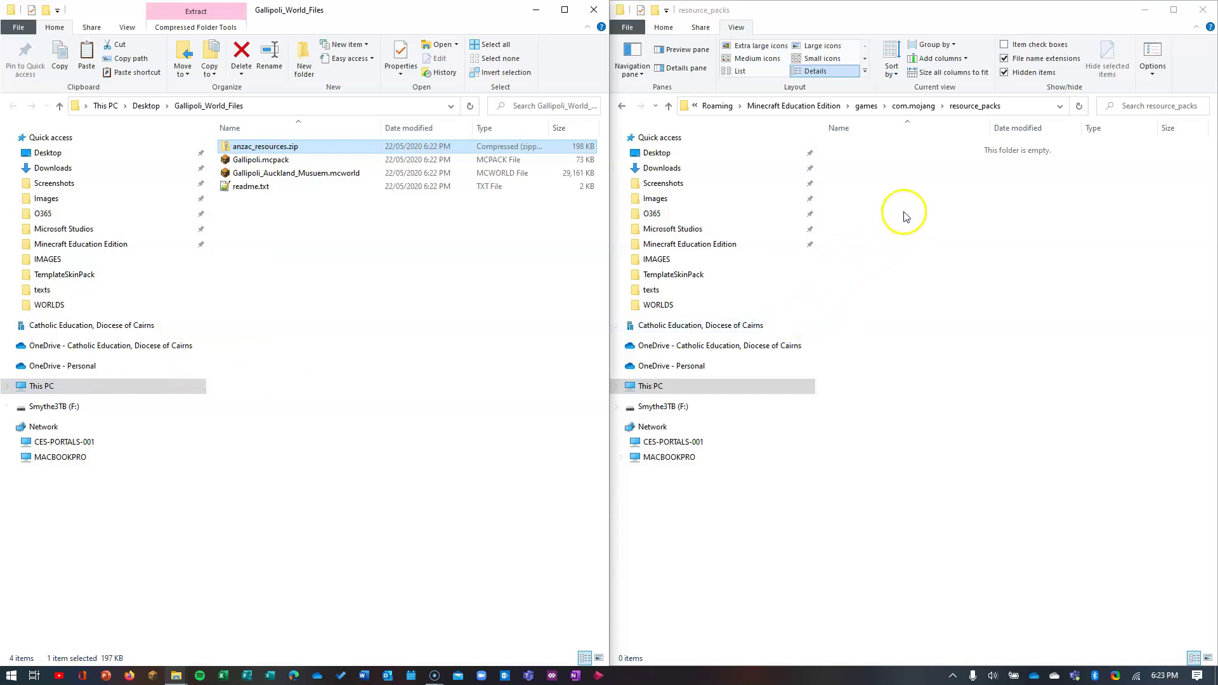
right_click(903, 213)
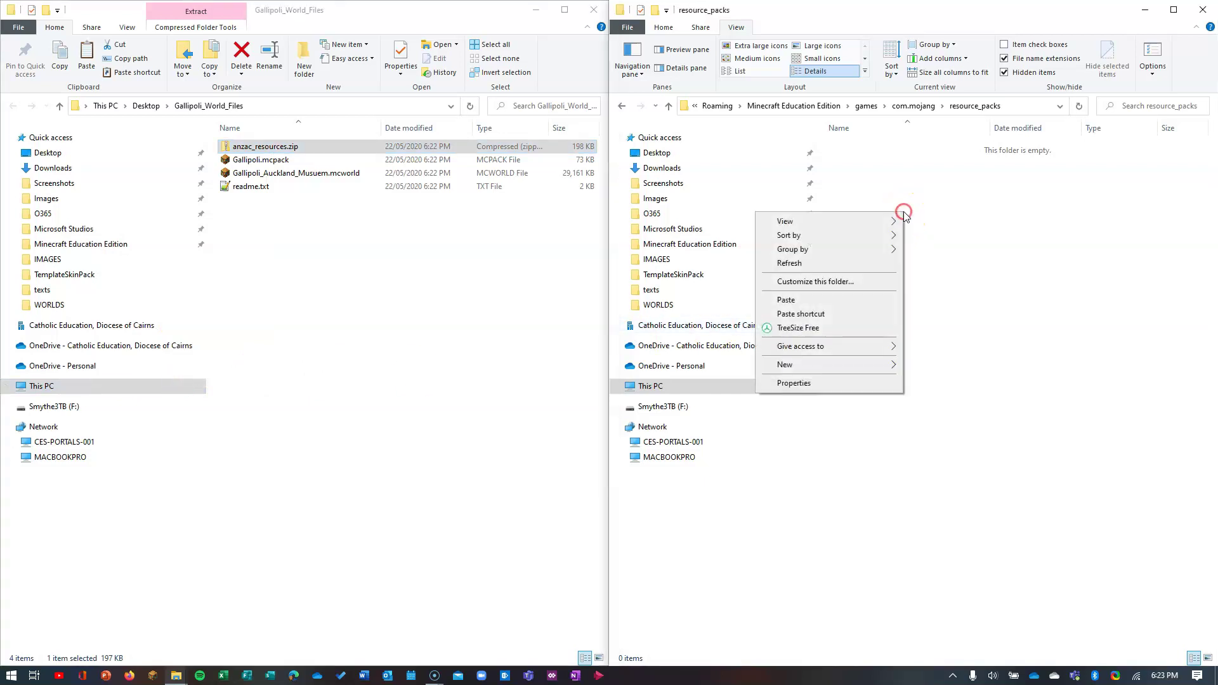
click(838, 303)
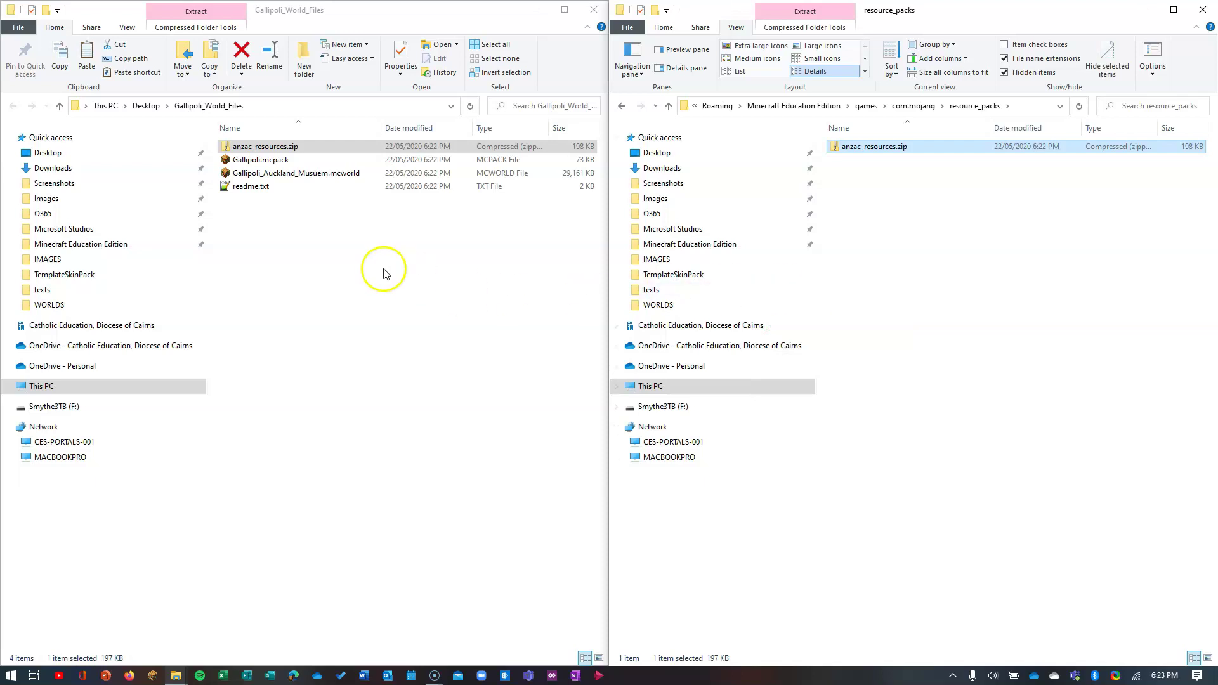
Import the Gallipoli.mcpack file into Minecraft: Education Edition and dismiss the import notice
click(283, 229)
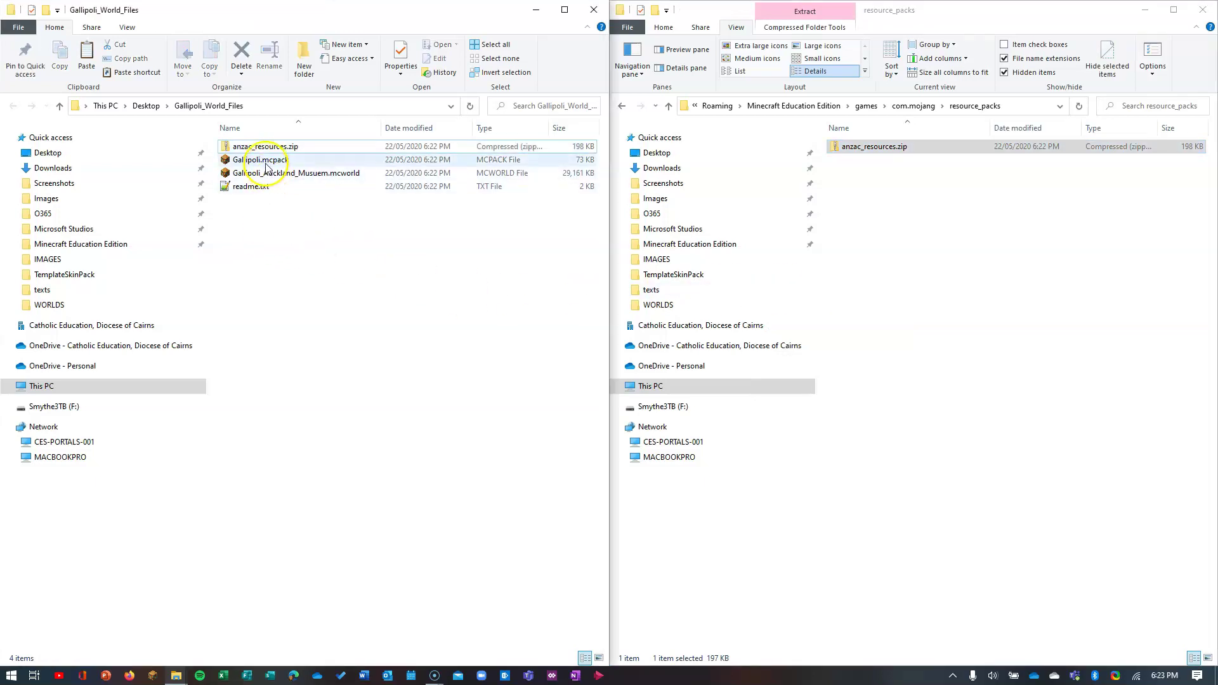
mouse_move(251, 164)
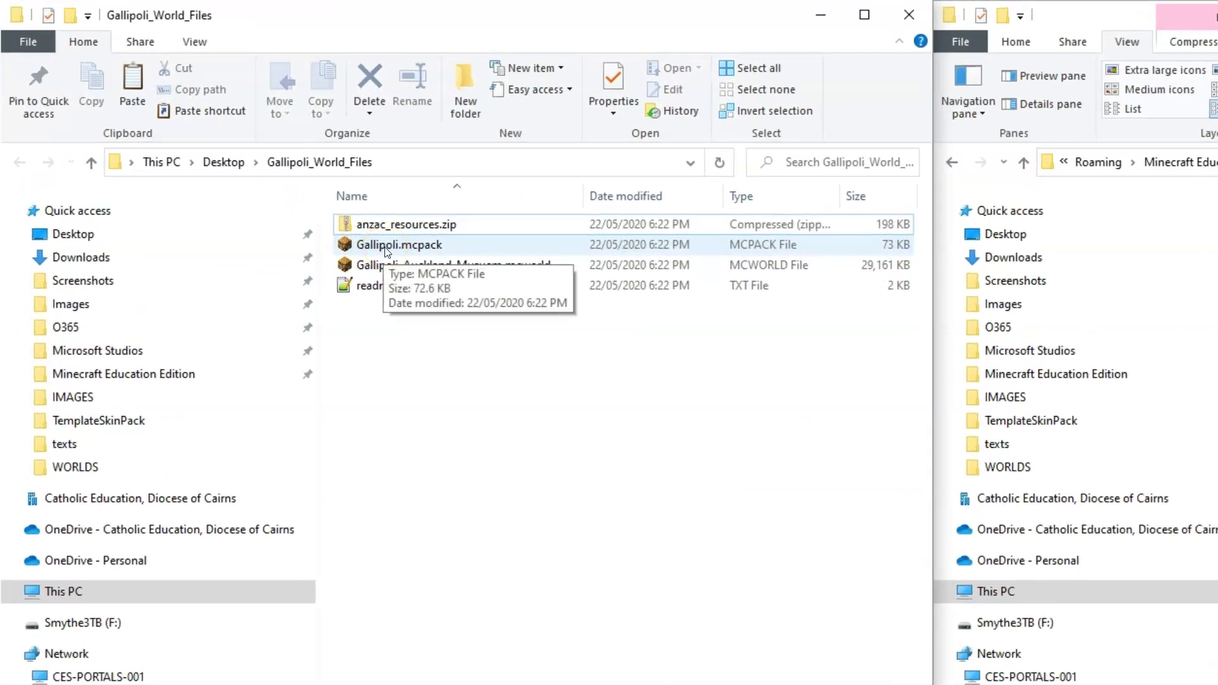
click(397, 249)
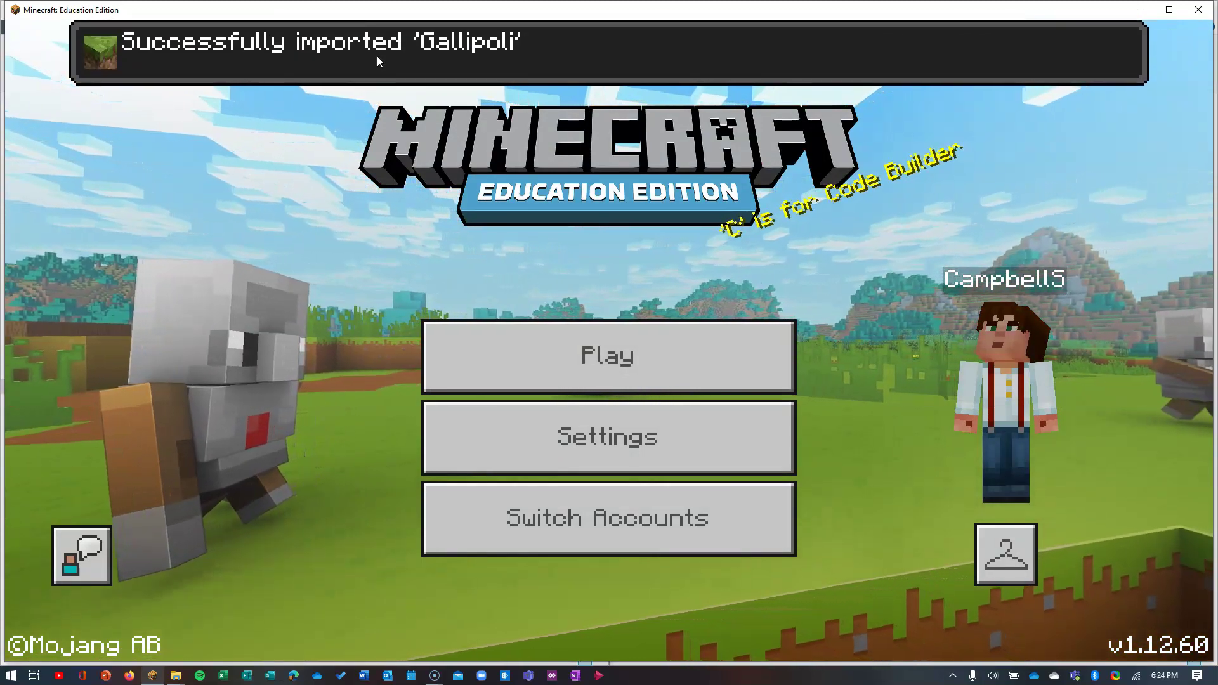
click(389, 77)
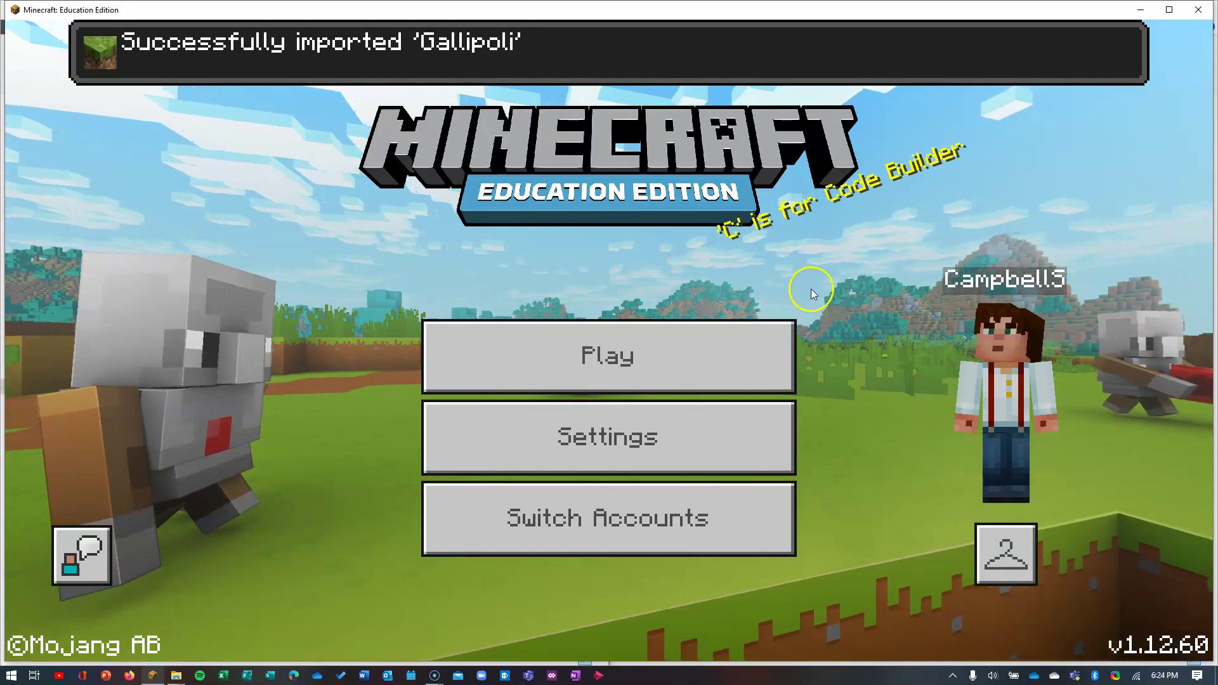
Preview the khaki-uniformed and blue-shirted soldiers of the Gallipoli Skin Pack in the skin chooser, rotating the blue-shirted model
click(1010, 561)
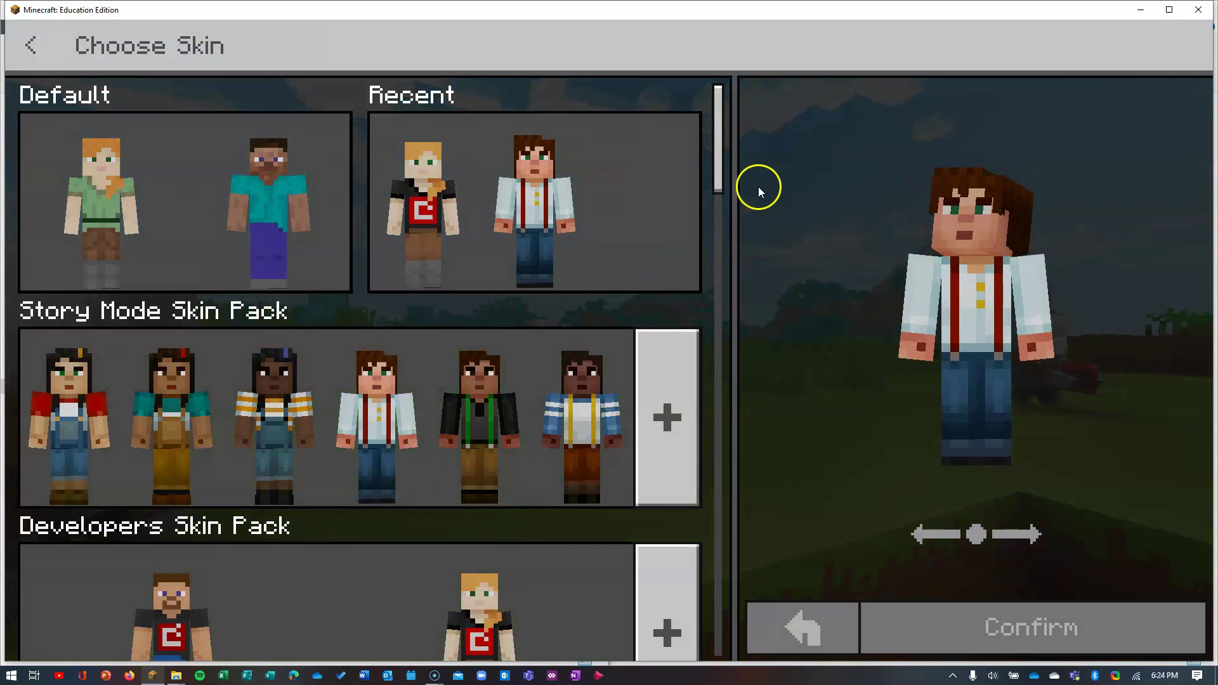
scroll(718, 127, down, 1)
drag(718, 127, 726, 607)
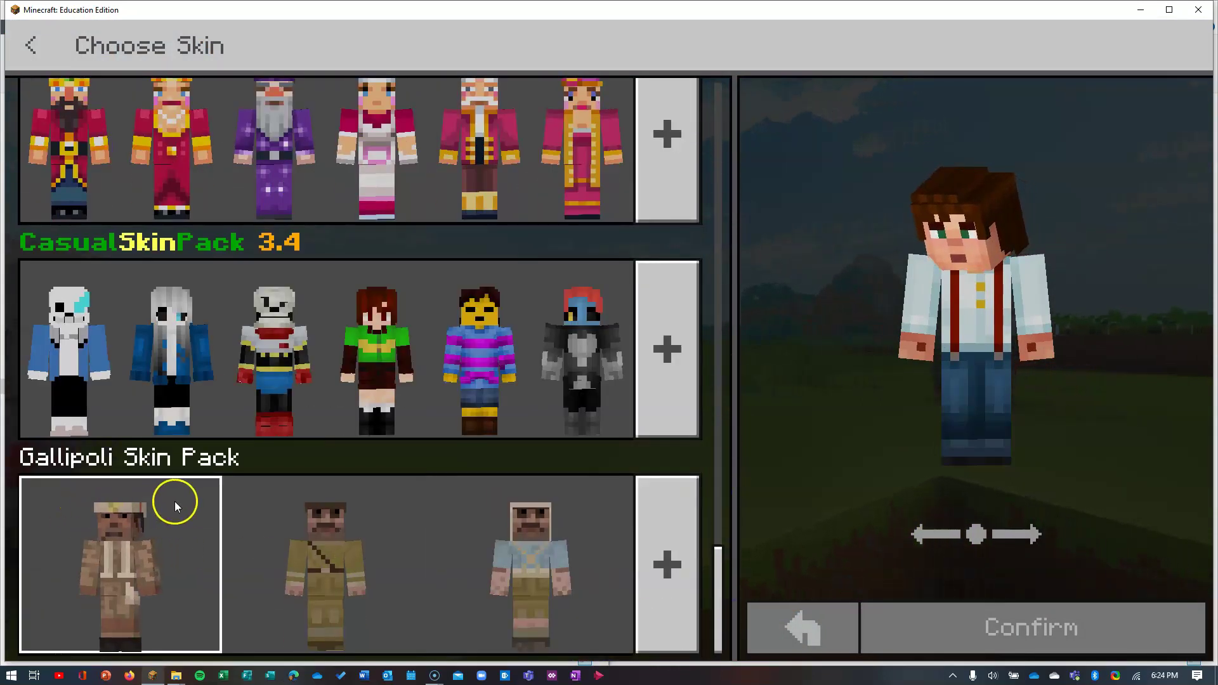
click(319, 584)
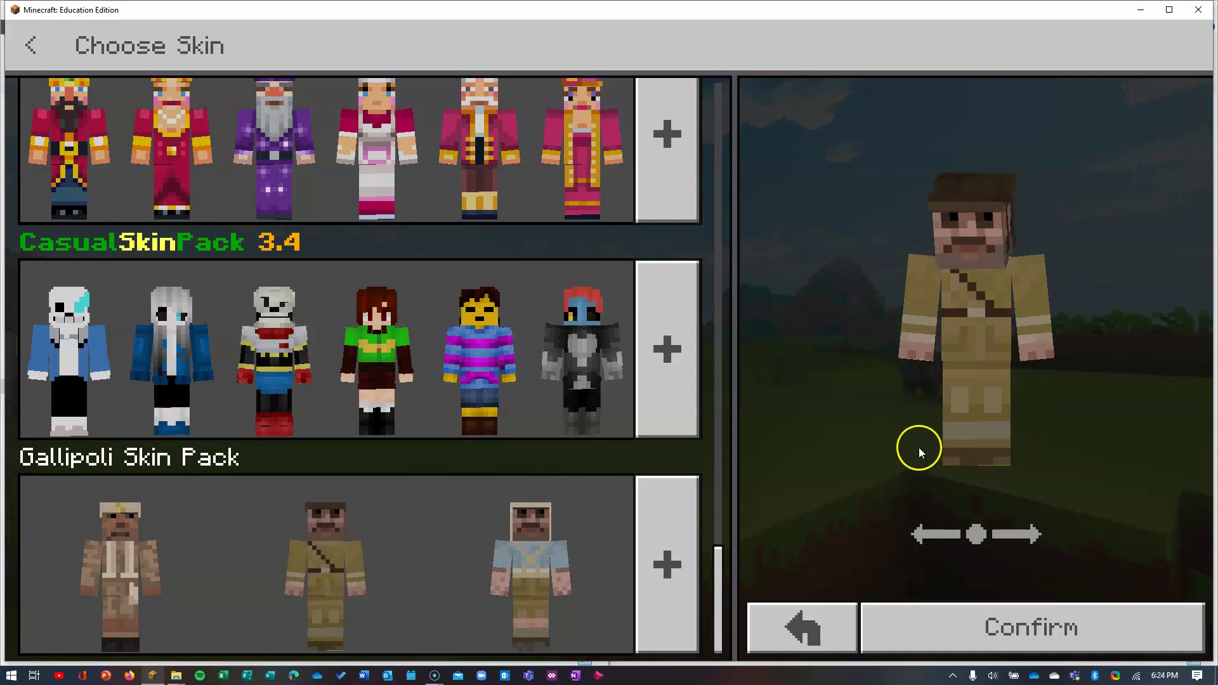
click(661, 576)
click(349, 284)
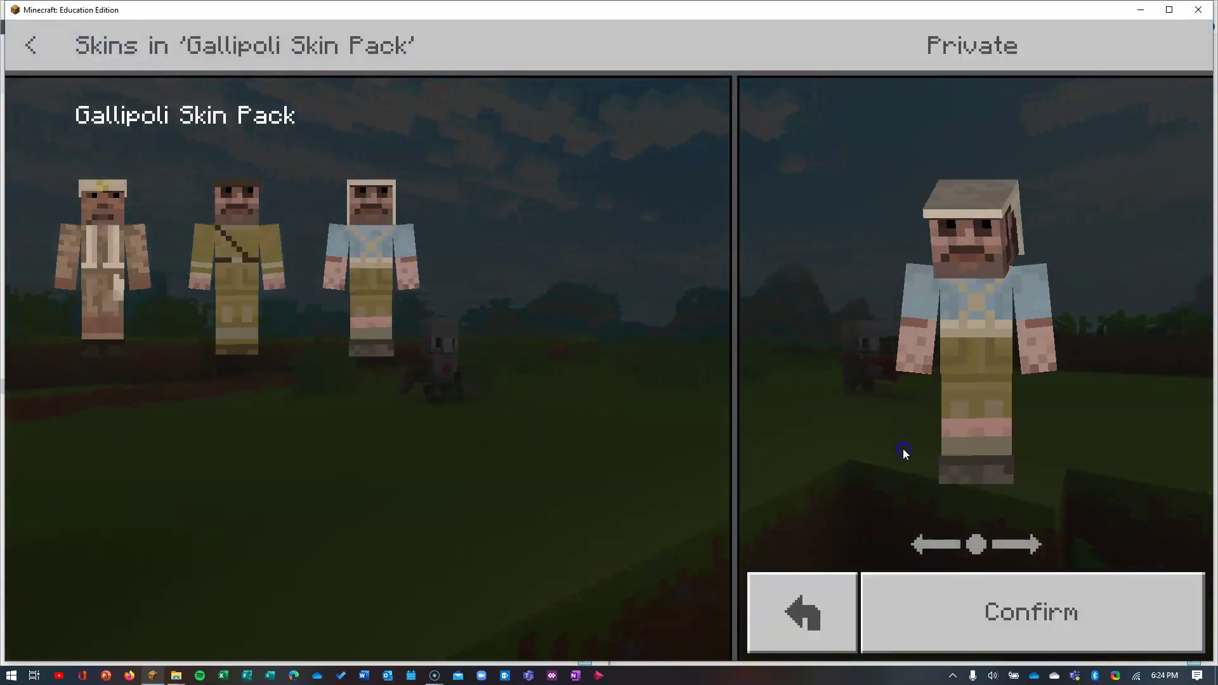
drag(903, 448, 972, 441)
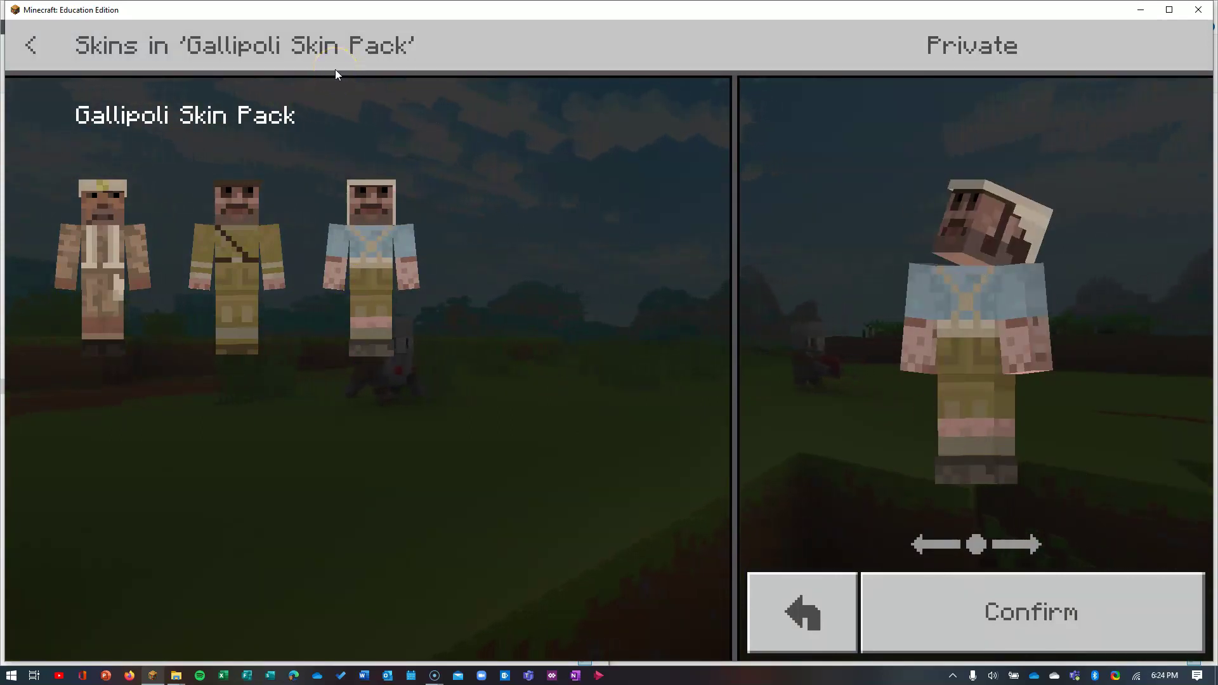
Import the Gallipoli_Auckland_Musuem.mcworld file from the Gallipoli_World_Files folder into Minecraft: Education Edition and switch to the game
key(alt+Tab)
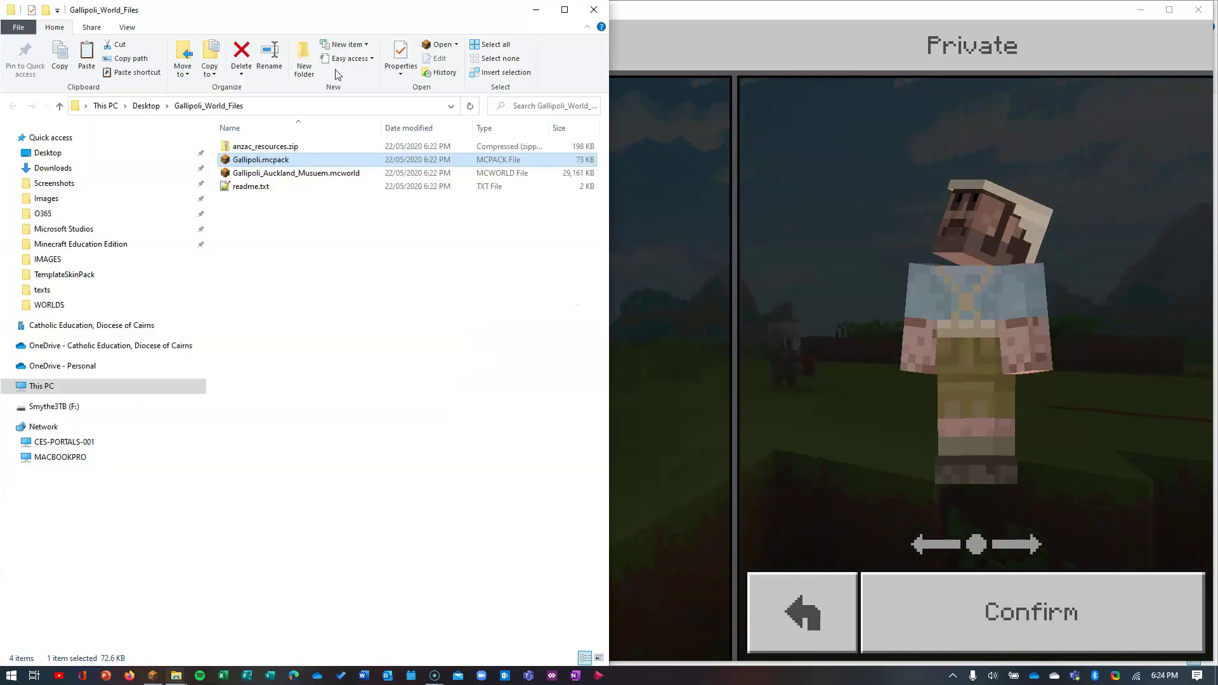
double_click(279, 174)
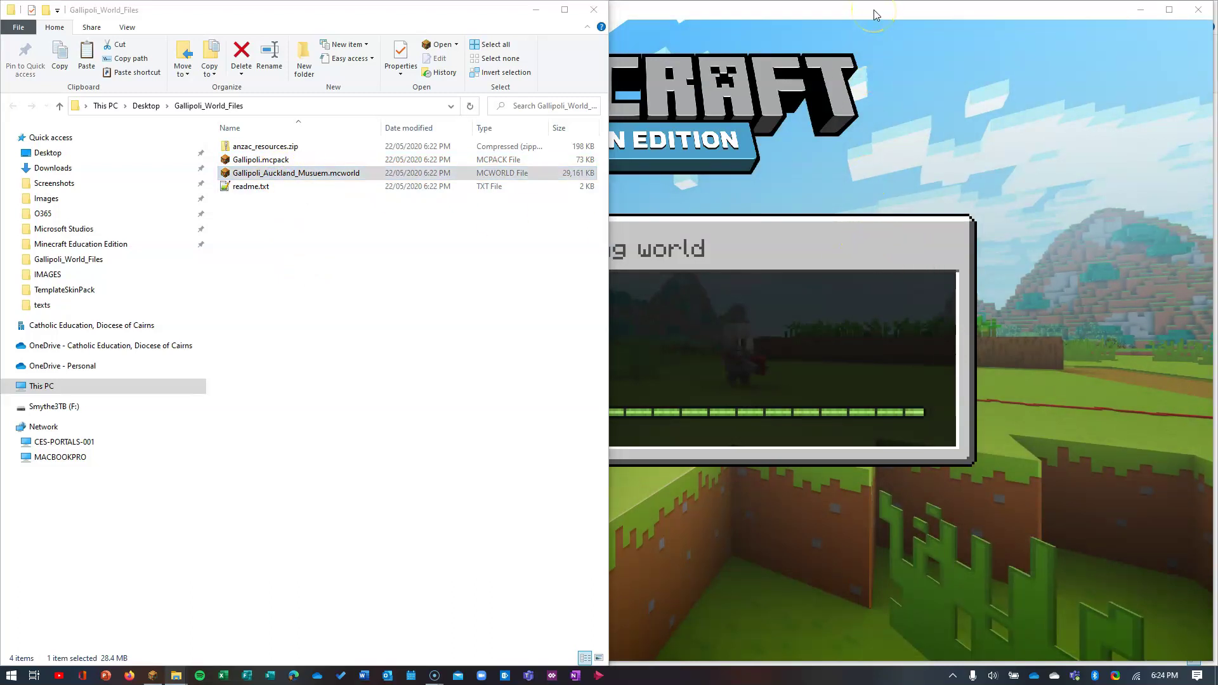
key(alt+Tab)
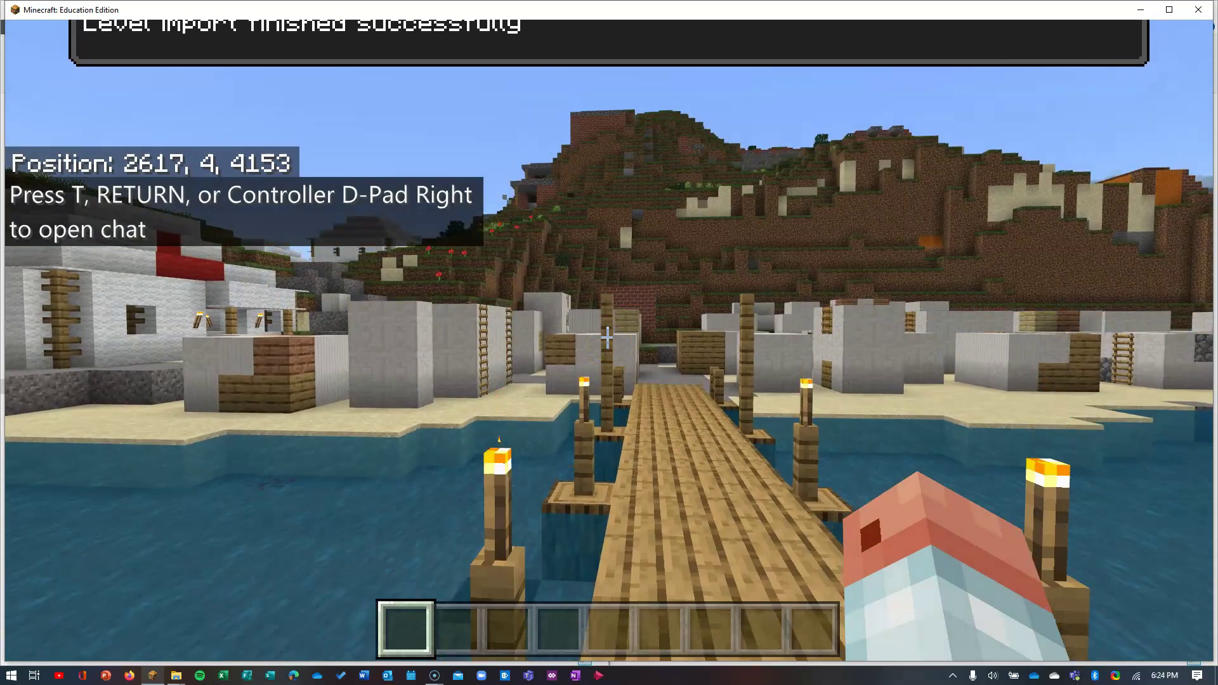
Fly up above the jetty and along the Gallipoli shoreline to examine the beach camp, boats and hillside trenches, and look back toward the hospital
key(space)
key(space)
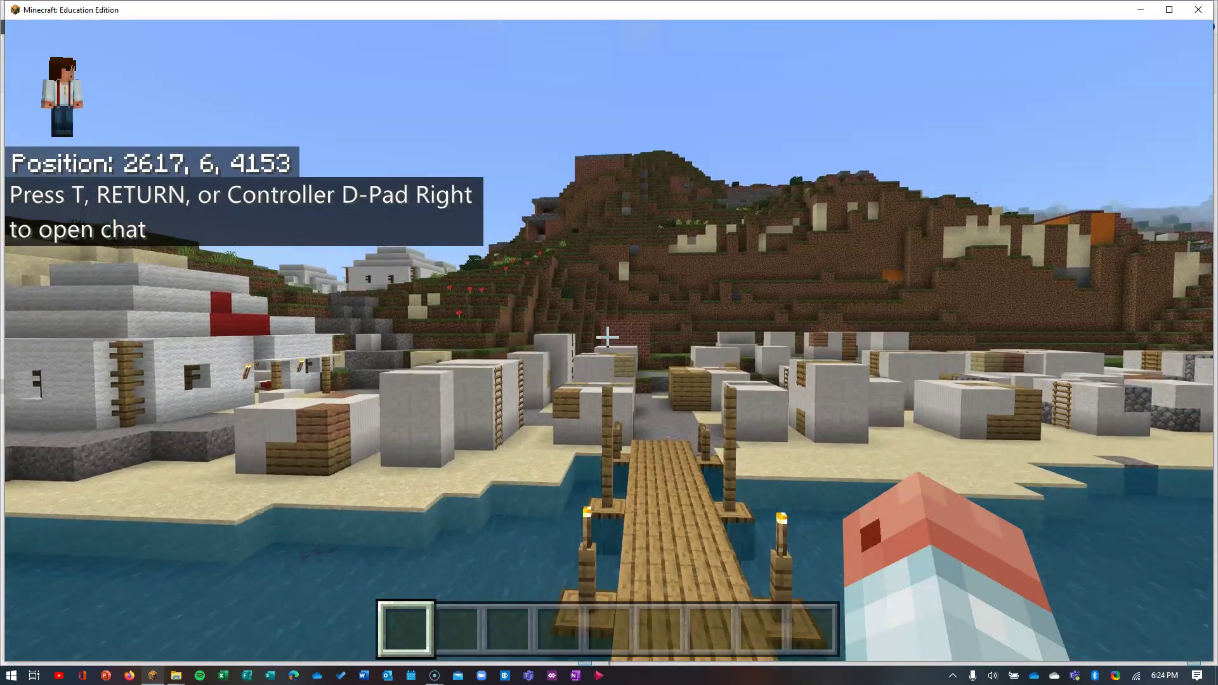
key(space)
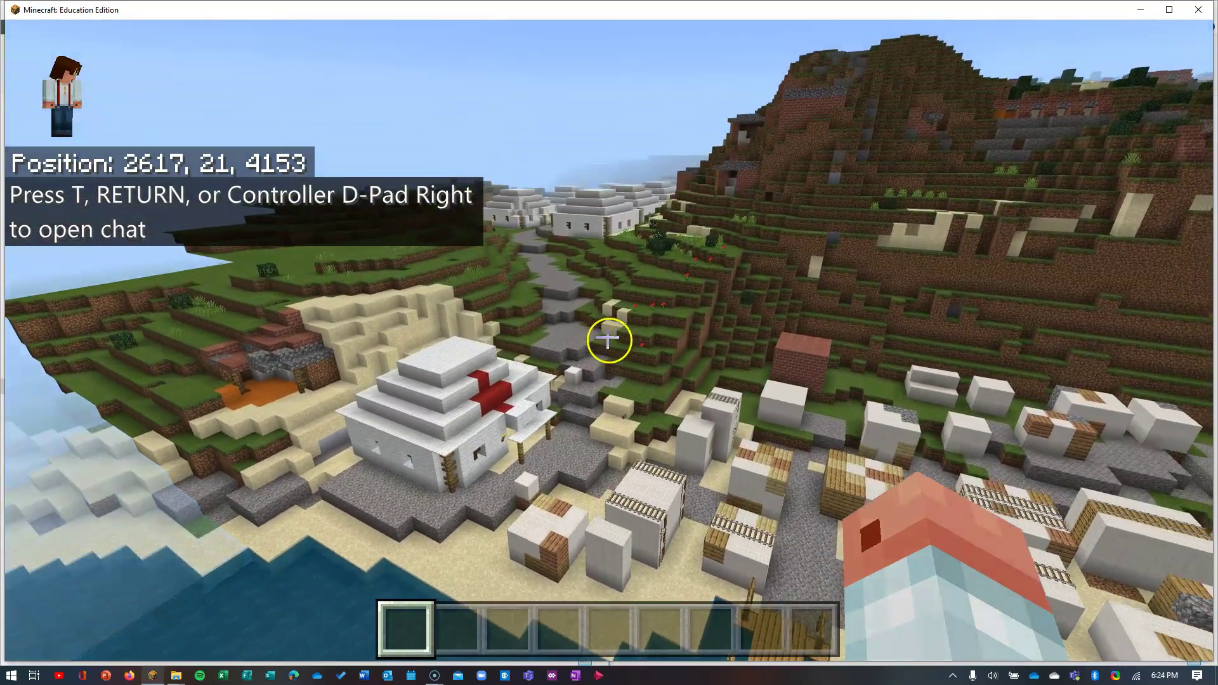
key(space)
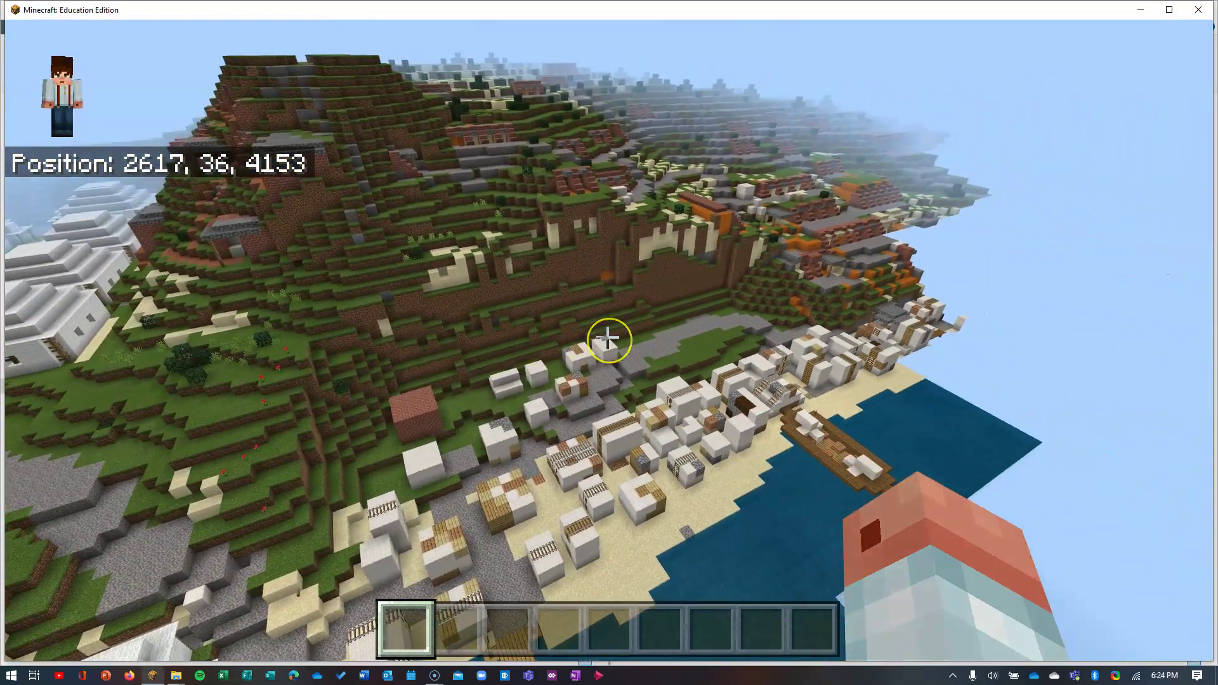
key(w)
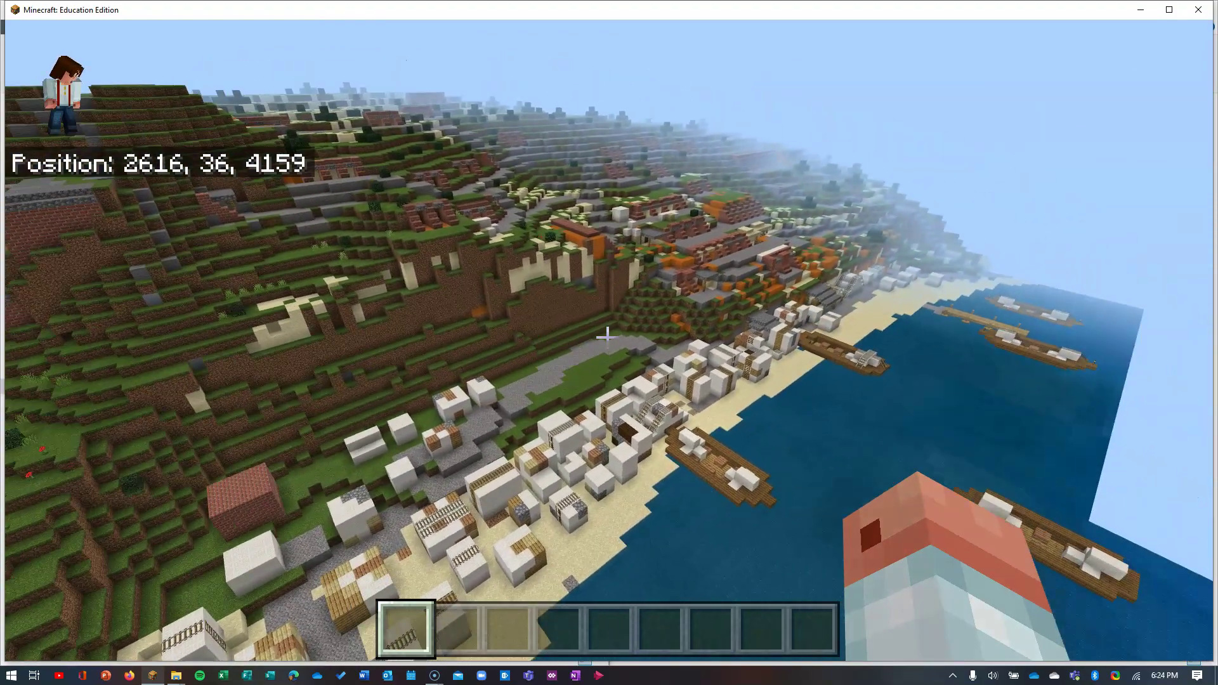
key(w)
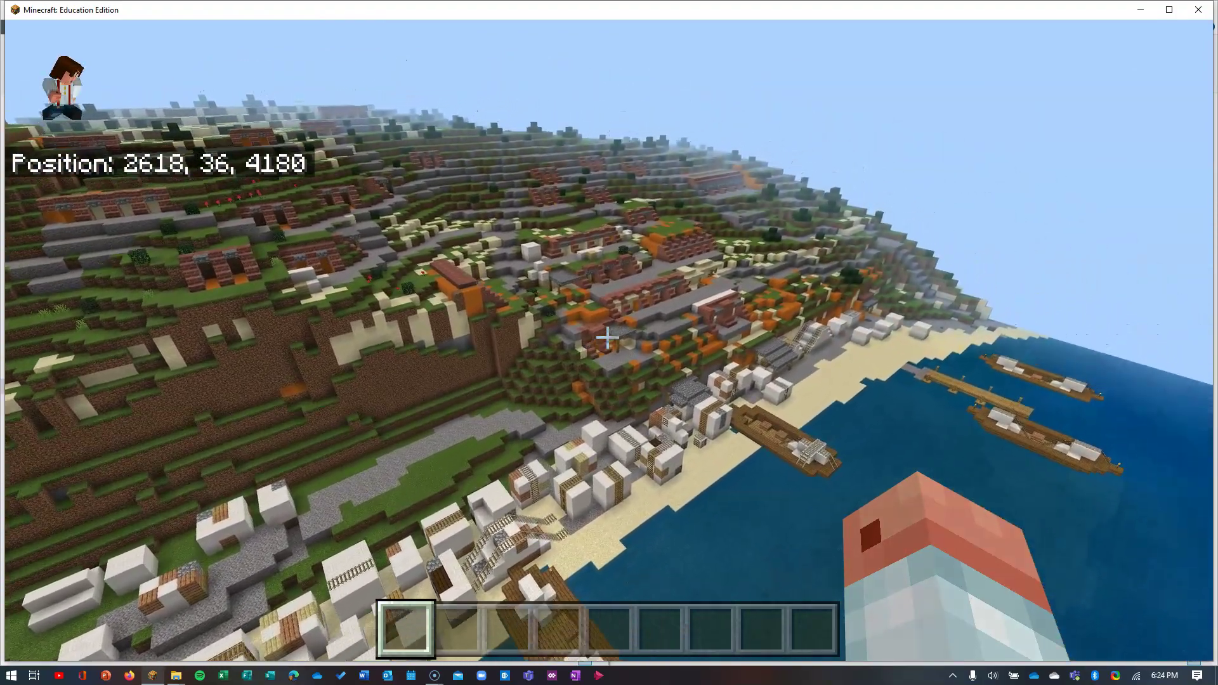
key(w)
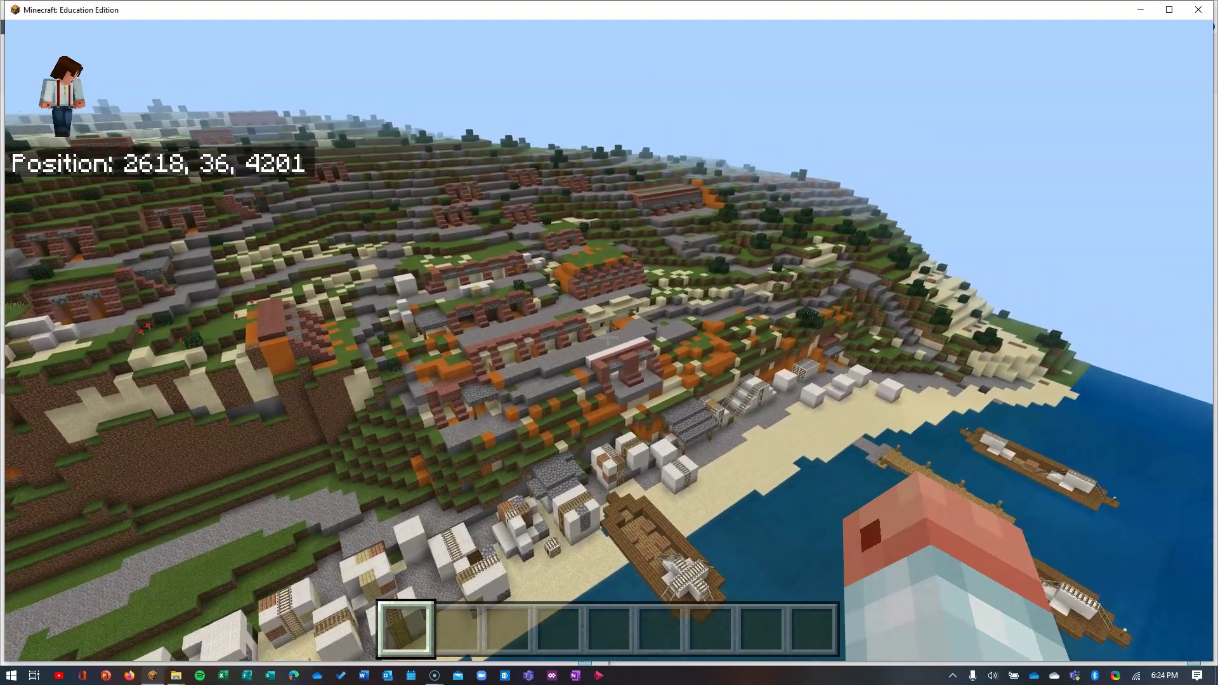
key(w)
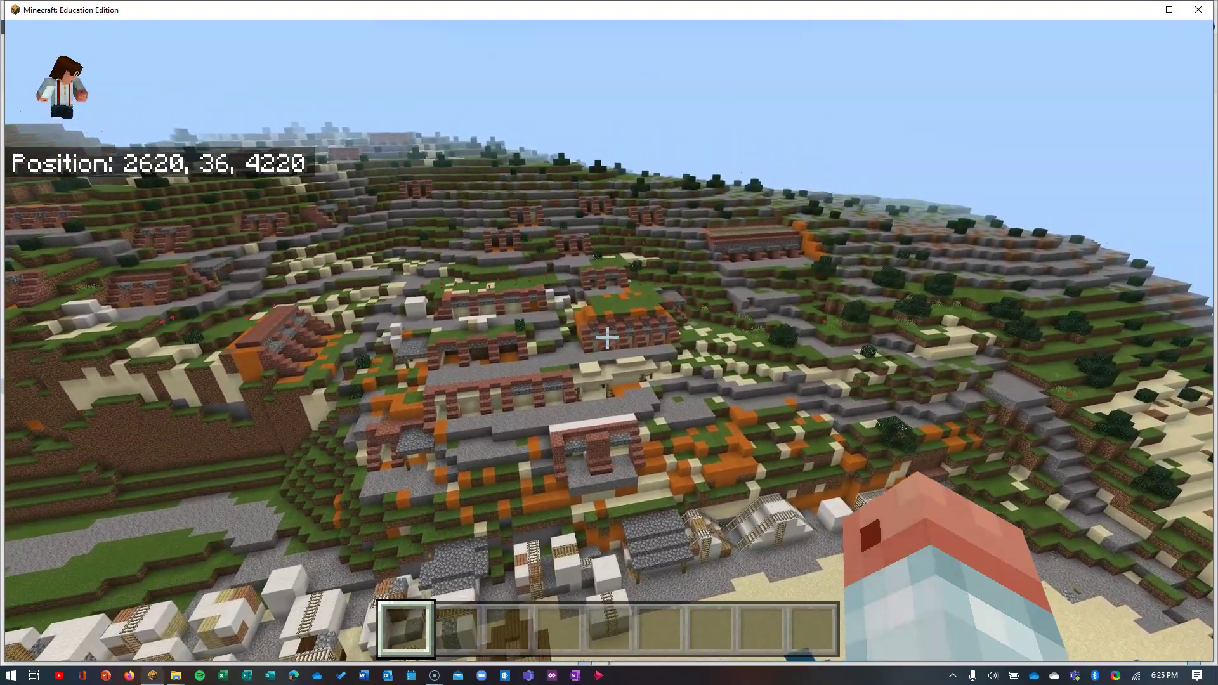
click(607, 339)
key(s)
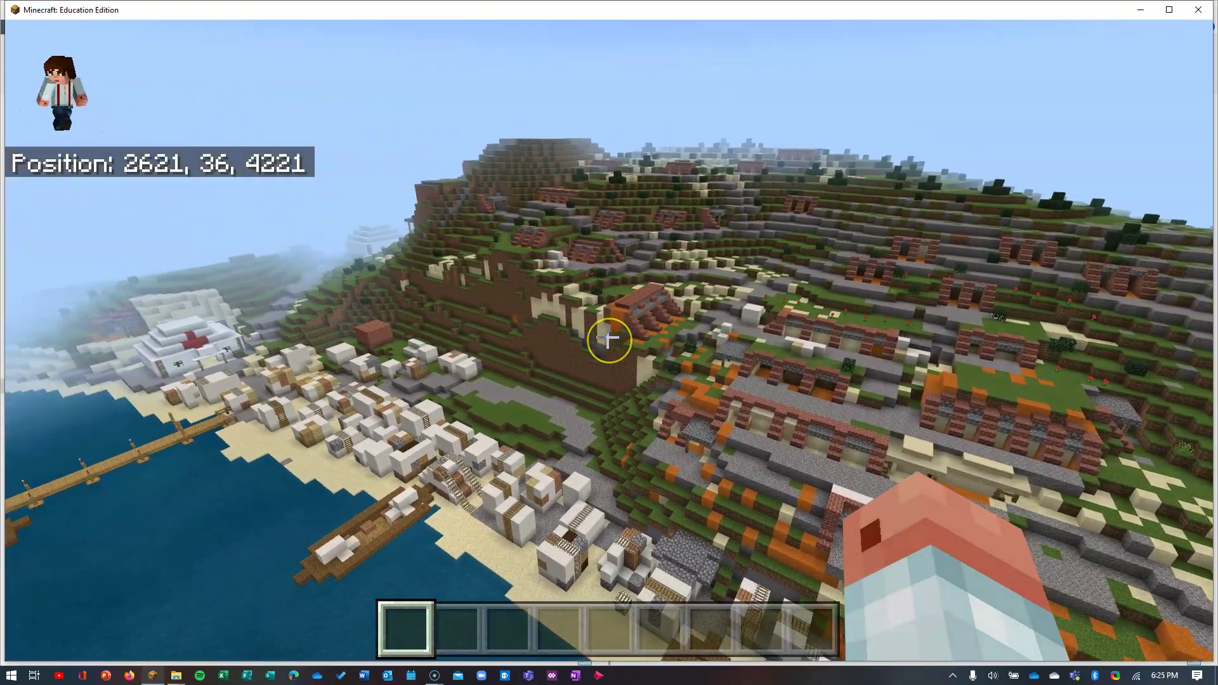
key(s)
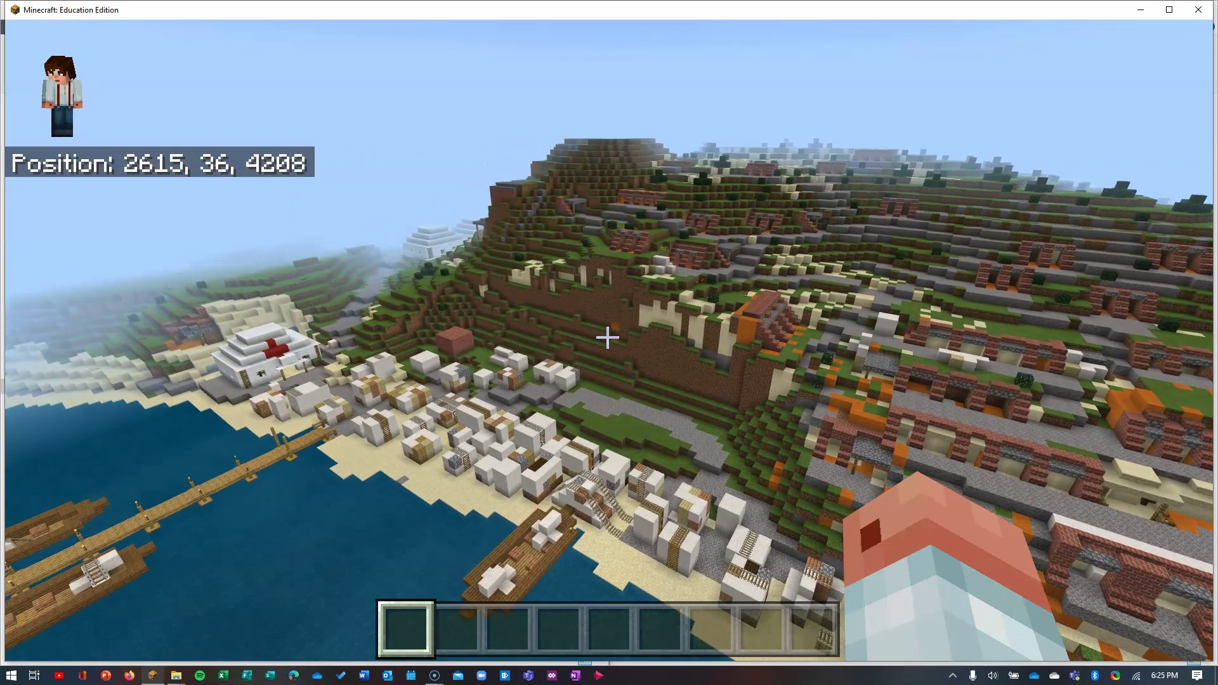
Exit the imported Gallipoli world and return to the game's main menu
key(Escape)
click(347, 312)
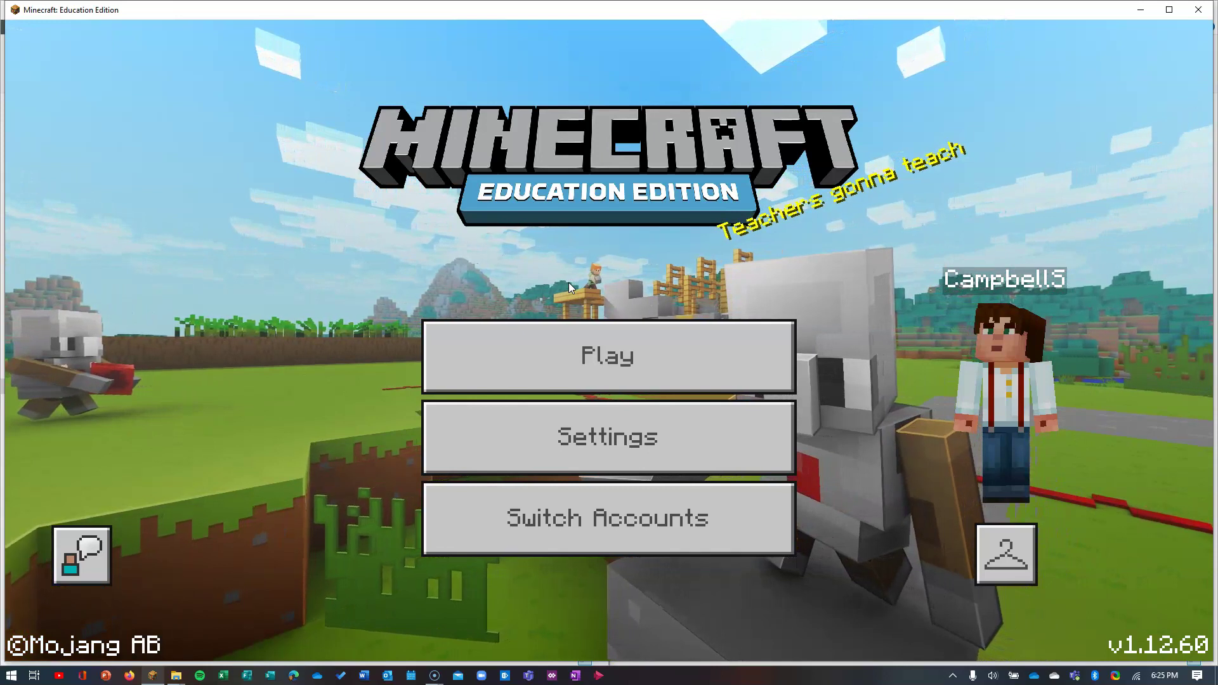
click(565, 268)
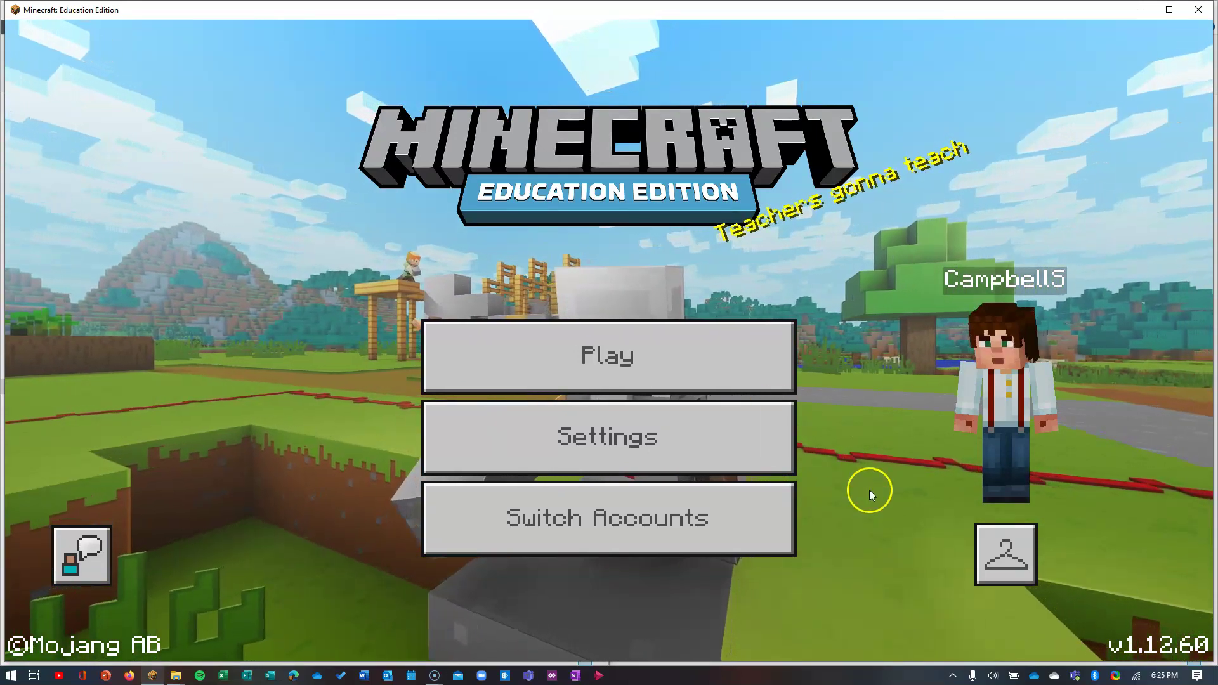
Set the character's skin to the blue-shirted soldier from the Gallipoli Skin Pack
click(1005, 554)
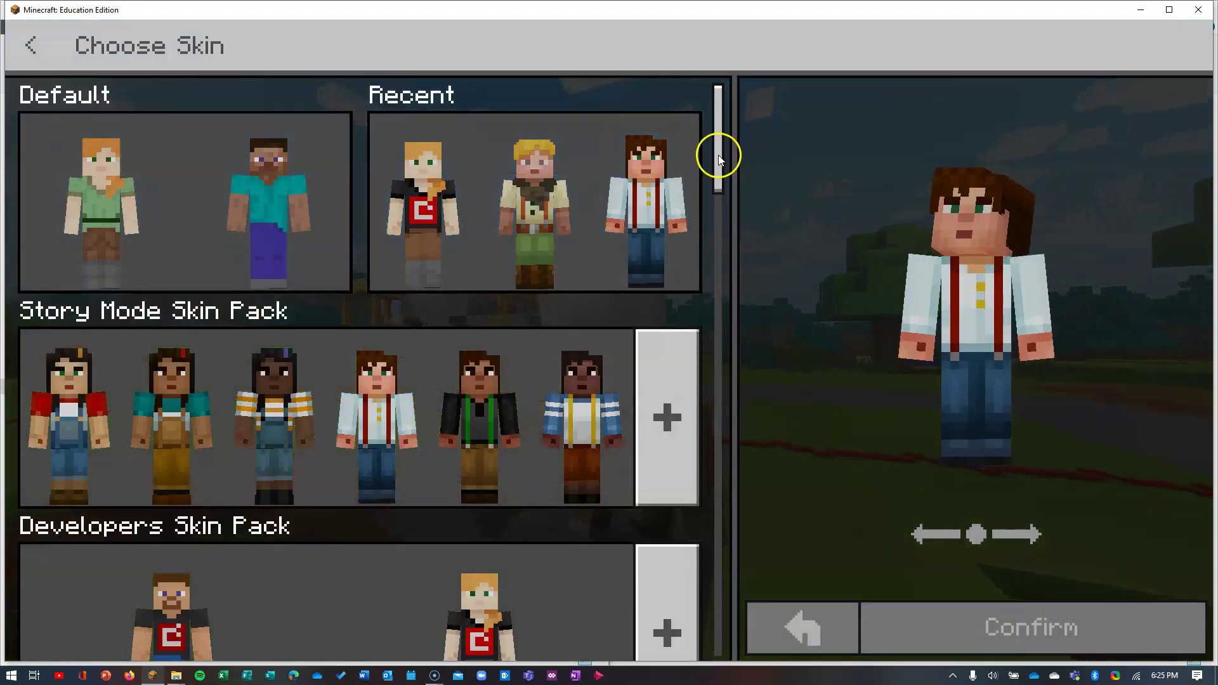
drag(720, 159, 718, 603)
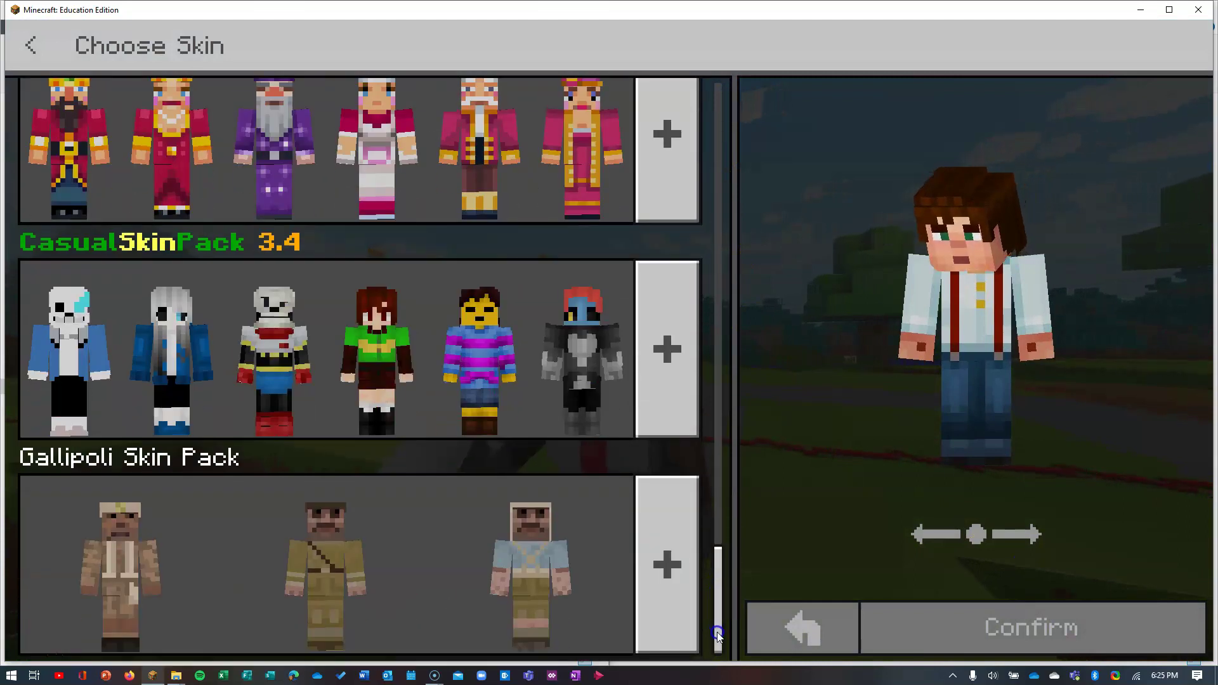
click(524, 588)
click(959, 641)
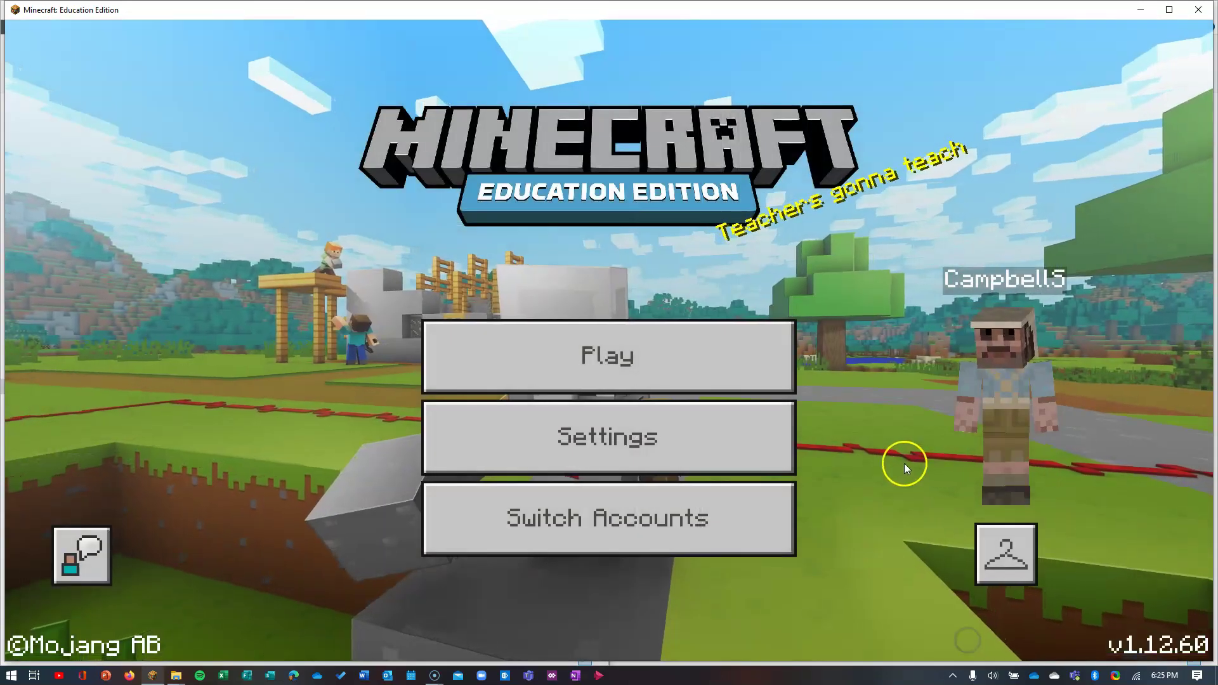